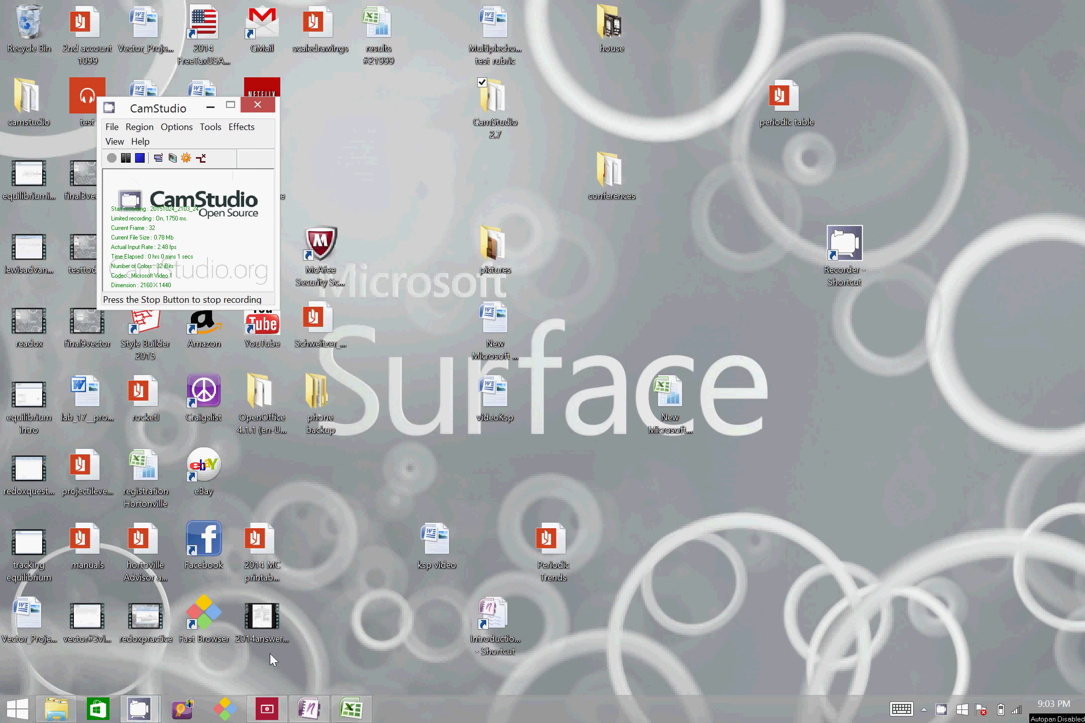
Restore the OneNote window showing the untitled page in the Forces notebook's Labs section.
click(304, 706)
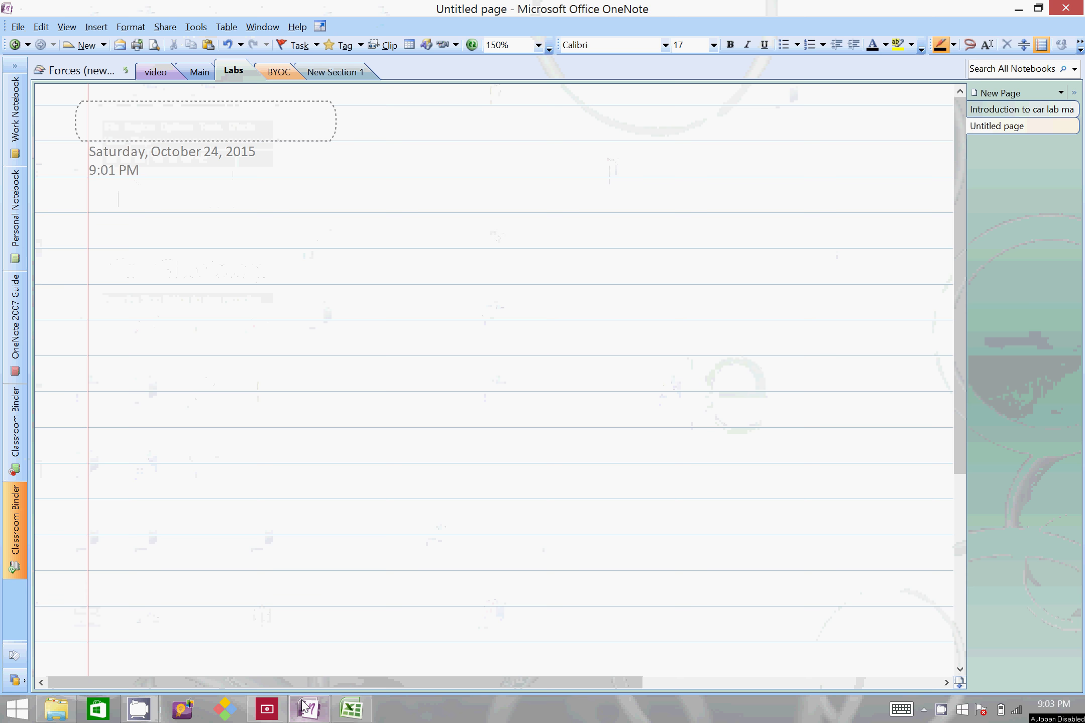
Ink two eyes, a smile and an enclosing circle in the page's upper right.
mouse_move(766, 133)
mouse_down()
mouse_move(801, 134)
mouse_move(801, 166)
mouse_up()
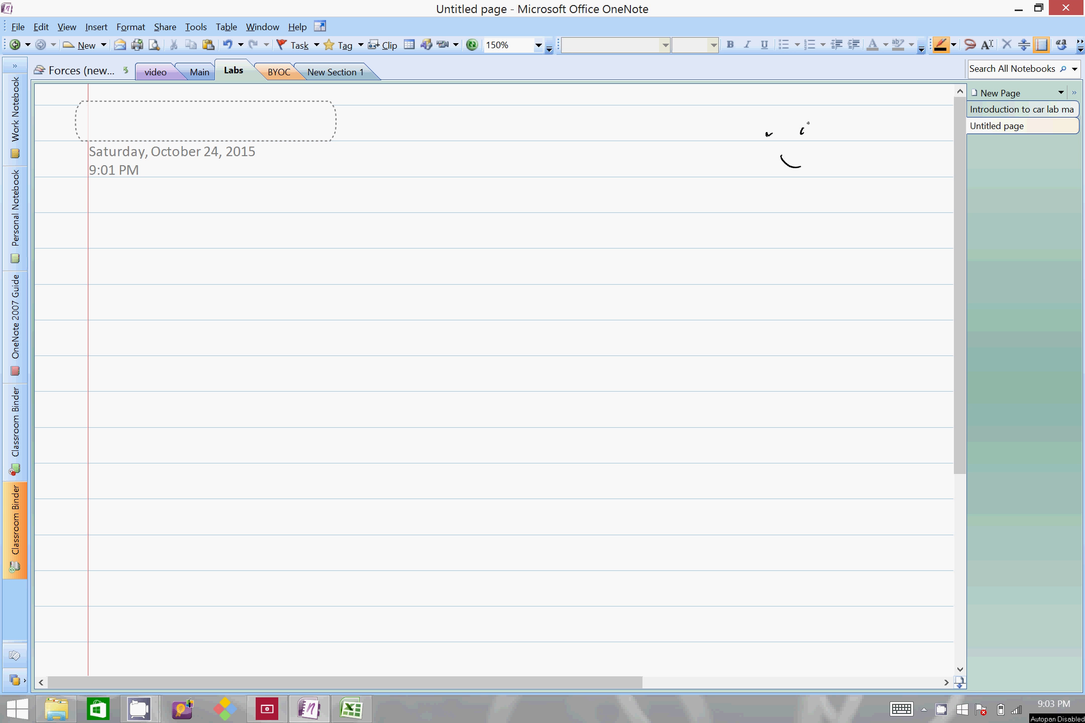
drag(778, 102, 833, 185)
drag(851, 122, 843, 112)
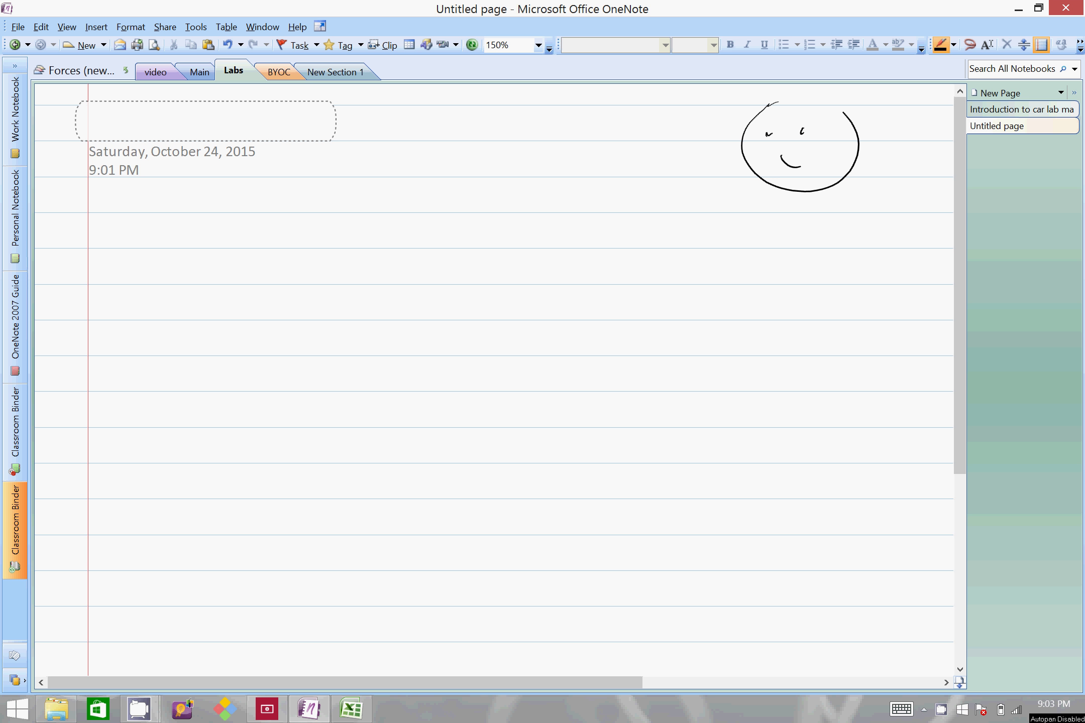
Handwrite the heading 'muss - Cur' and write 'F = ma' beneath it with a subscript c.
drag(300, 405, 331, 402)
drag(138, 196, 163, 211)
mouse_move(167, 201)
mouse_down()
mouse_move(197, 213)
mouse_move(236, 210)
mouse_up()
drag(247, 201, 256, 200)
drag(262, 211, 269, 200)
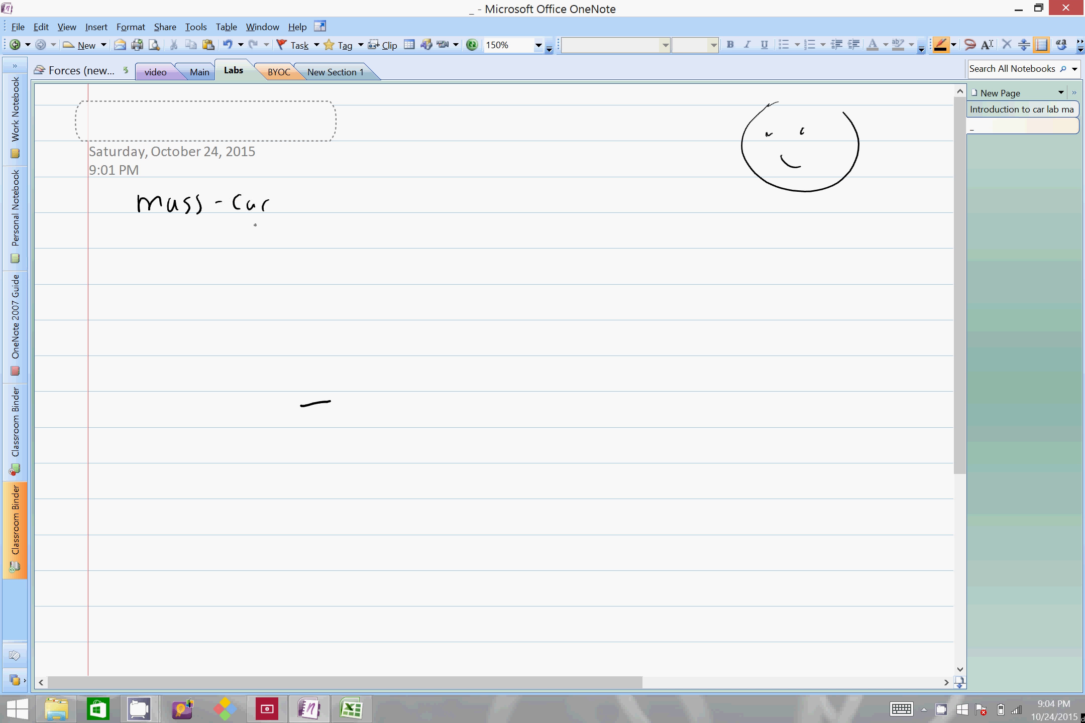
mouse_move(156, 247)
mouse_down()
mouse_move(165, 228)
mouse_move(247, 248)
mouse_move(281, 237)
mouse_move(308, 249)
mouse_up()
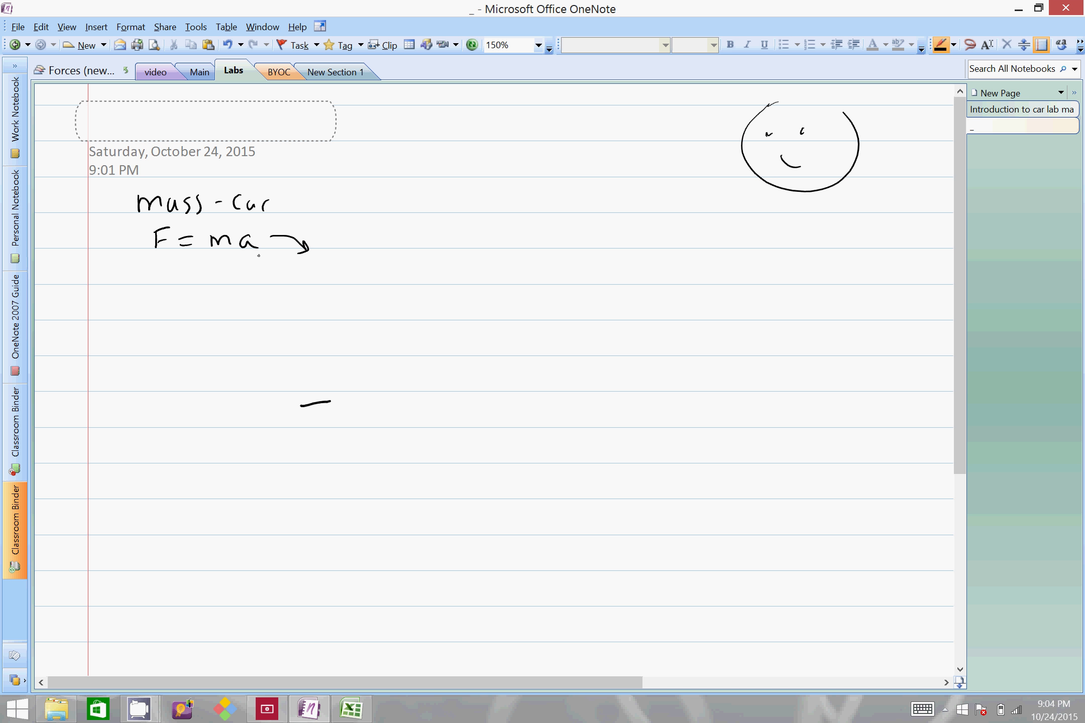
mouse_move(265, 245)
mouse_down()
mouse_move(256, 230)
mouse_move(262, 260)
mouse_move(269, 233)
mouse_move(220, 304)
mouse_move(256, 270)
mouse_up()
Add an arrow to F, write 'mass', erase a stray dash, and write underlined 'average a_c'.
mouse_move(131, 290)
mouse_down()
mouse_move(155, 255)
mouse_move(155, 265)
mouse_move(211, 255)
mouse_up()
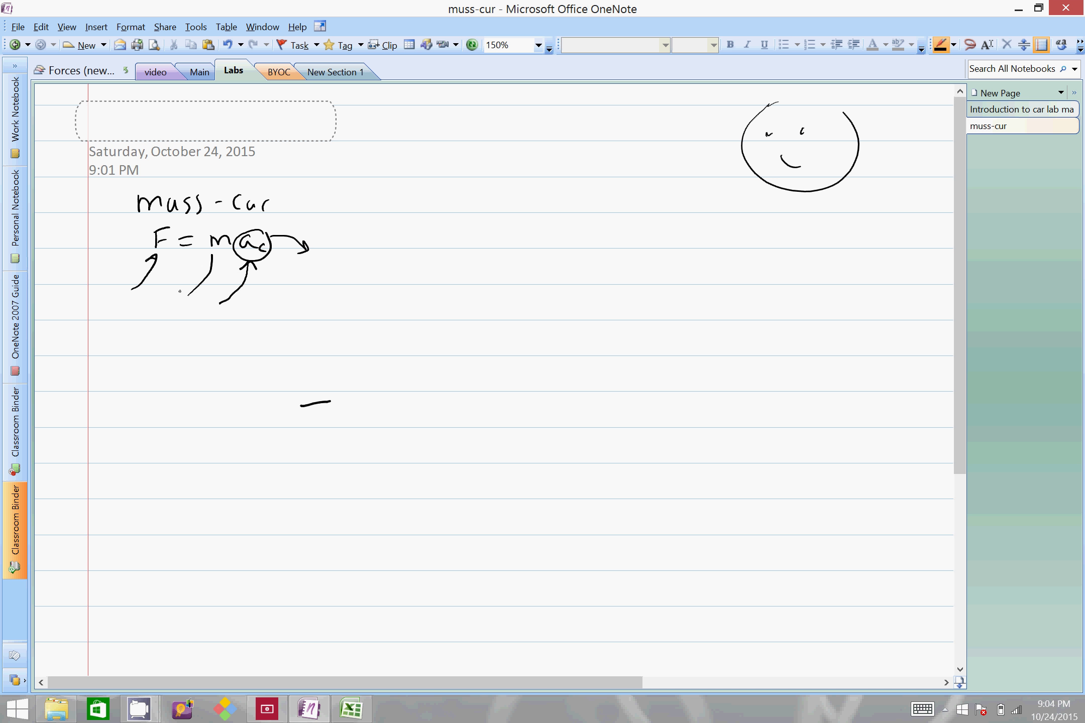
drag(142, 317, 166, 308)
drag(174, 294, 182, 304)
drag(338, 406, 293, 401)
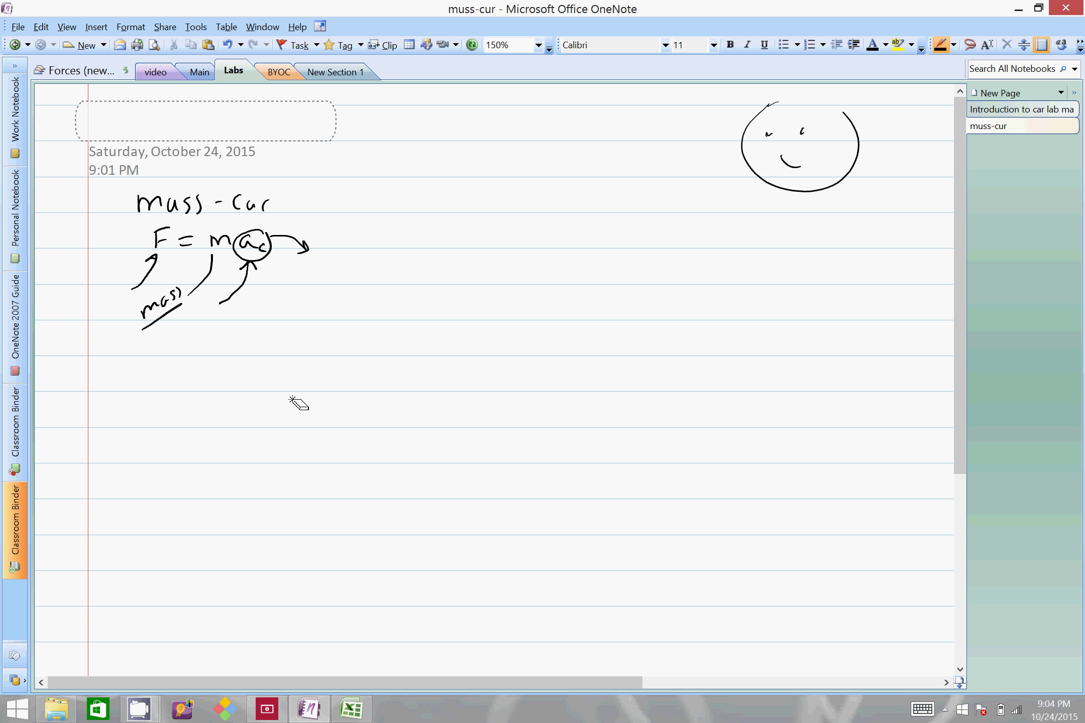
mouse_move(120, 365)
mouse_down()
mouse_move(109, 371)
mouse_move(139, 371)
mouse_move(107, 356)
mouse_move(140, 343)
mouse_up()
mouse_move(143, 345)
mouse_down()
mouse_move(157, 369)
mouse_move(171, 343)
mouse_move(145, 352)
mouse_up()
drag(83, 366, 170, 363)
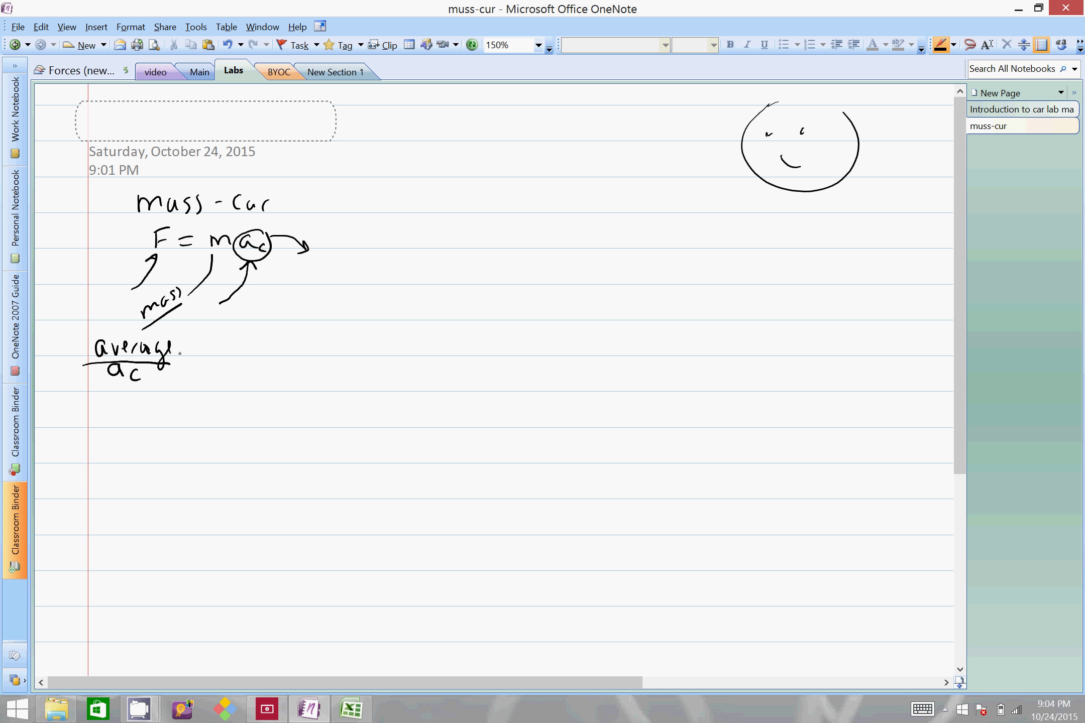
Sketch a two-wheeled car body with its underside and front to the right.
mouse_move(278, 335)
mouse_down()
mouse_move(308, 336)
mouse_move(350, 305)
mouse_up()
mouse_move(352, 304)
mouse_down()
mouse_move(414, 304)
mouse_move(432, 333)
mouse_move(470, 338)
mouse_move(480, 359)
mouse_move(441, 371)
mouse_move(451, 361)
mouse_up()
drag(438, 373, 320, 367)
mouse_move(309, 359)
mouse_down()
mouse_move(306, 374)
mouse_move(310, 359)
mouse_up()
mouse_move(279, 357)
mouse_down()
mouse_move(280, 372)
mouse_move(297, 371)
mouse_move(263, 347)
mouse_move(250, 350)
mouse_up()
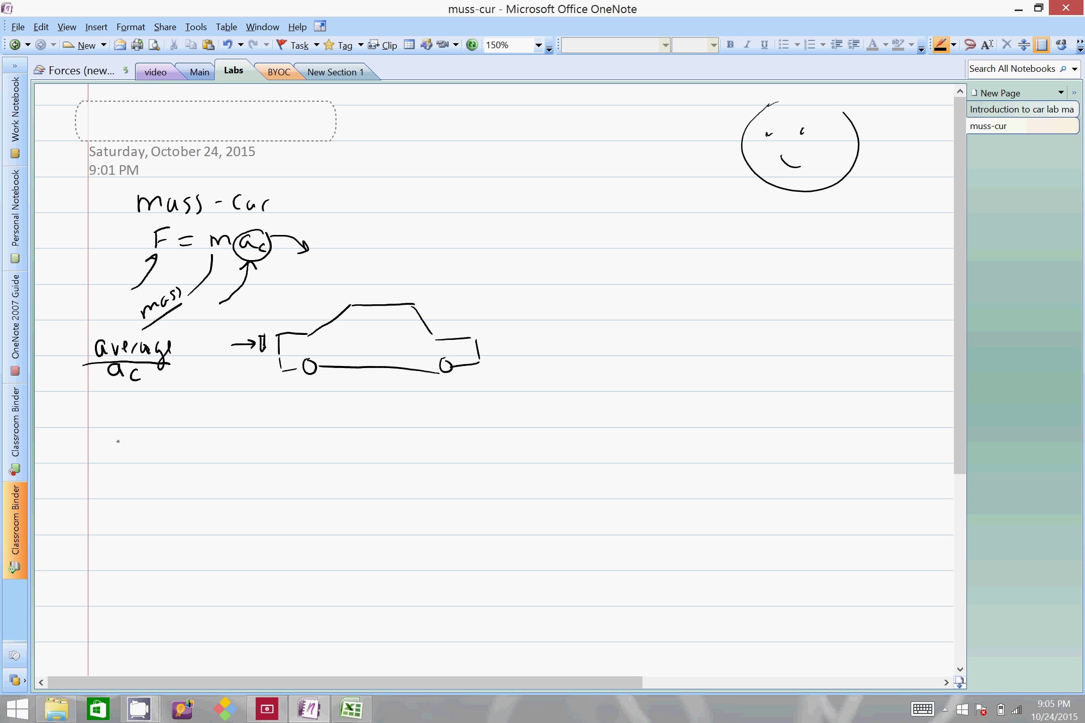
Draw axes labelled v and t, replacing a freehand curve with a straight rising arrow.
mouse_move(124, 403)
mouse_down()
mouse_move(129, 471)
mouse_move(152, 471)
mouse_up()
scroll(493, 377, down, 3)
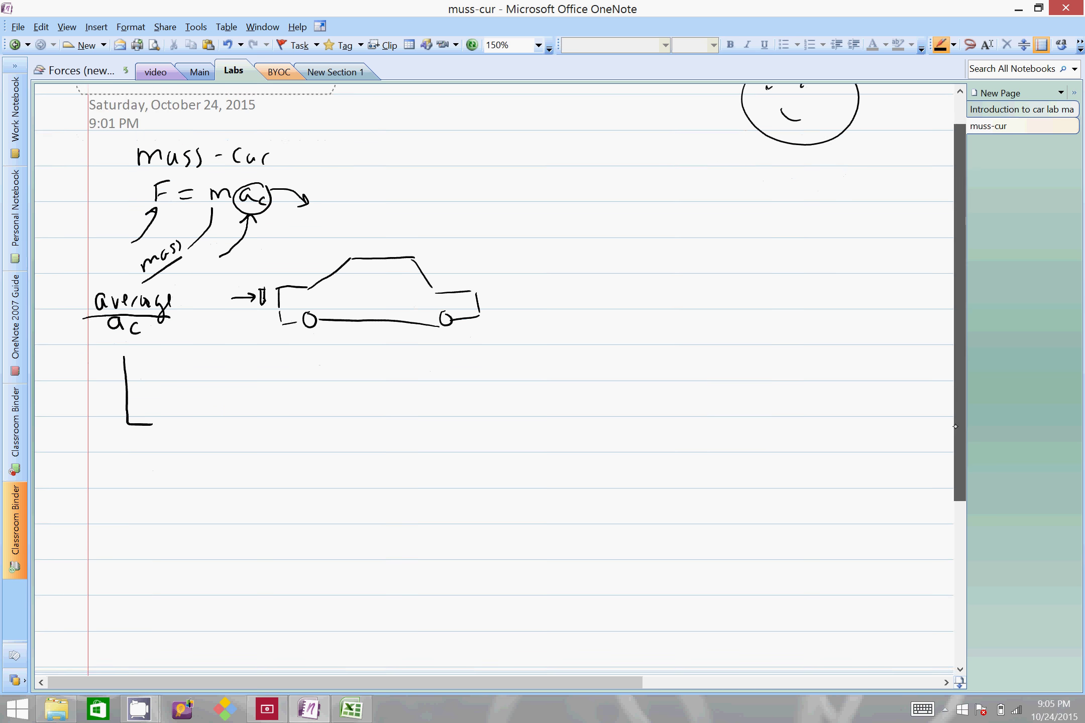
drag(129, 373, 229, 373)
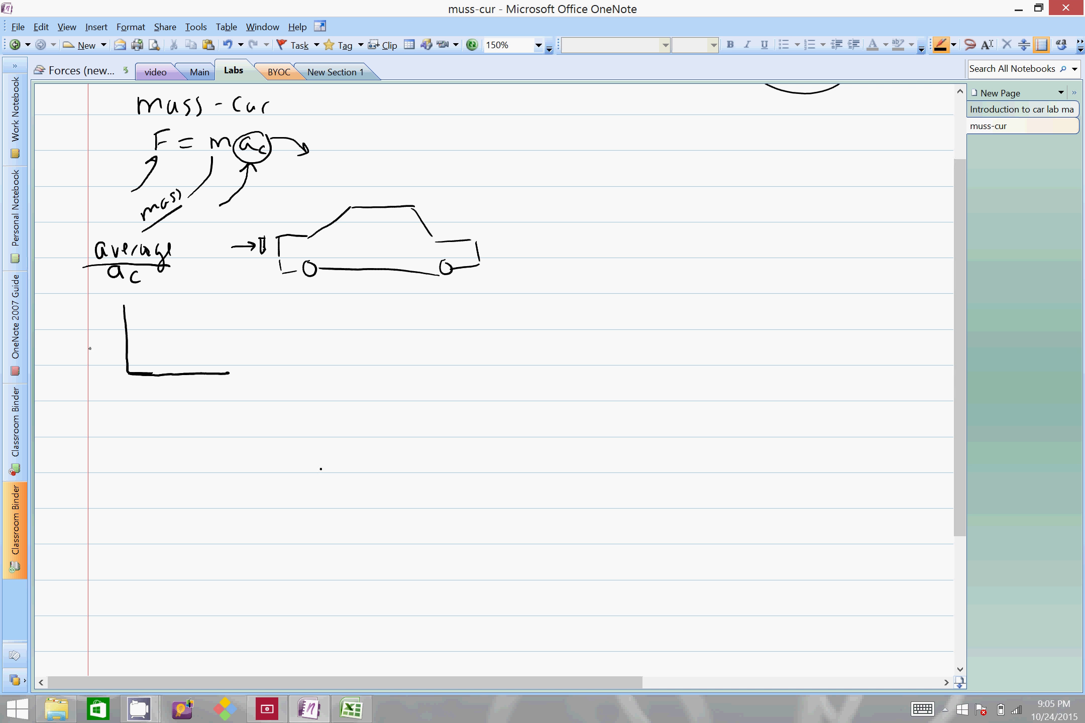
drag(82, 339, 96, 330)
mouse_move(181, 388)
mouse_down()
mouse_move(184, 408)
mouse_move(189, 391)
mouse_up()
mouse_move(128, 373)
mouse_down()
mouse_move(190, 332)
mouse_move(218, 289)
mouse_up()
click(216, 297)
drag(128, 373, 215, 320)
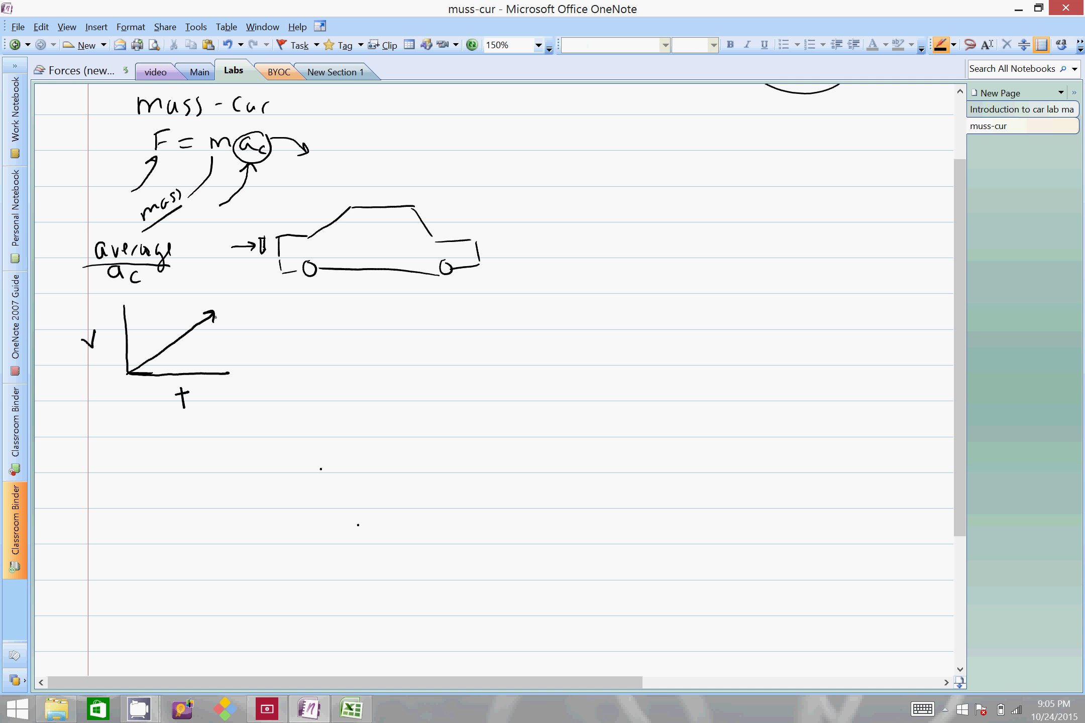
Write 'acceleration' beside the velocity graph and underline it.
drag(255, 324, 271, 333)
mouse_move(281, 323)
mouse_down()
mouse_move(281, 333)
mouse_move(296, 331)
mouse_up()
mouse_move(306, 313)
mouse_down()
mouse_move(303, 332)
mouse_move(315, 330)
mouse_up()
drag(318, 331, 336, 331)
mouse_move(345, 304)
mouse_down()
mouse_move(341, 325)
mouse_move(349, 318)
mouse_up()
drag(355, 321, 375, 321)
drag(247, 346, 362, 336)
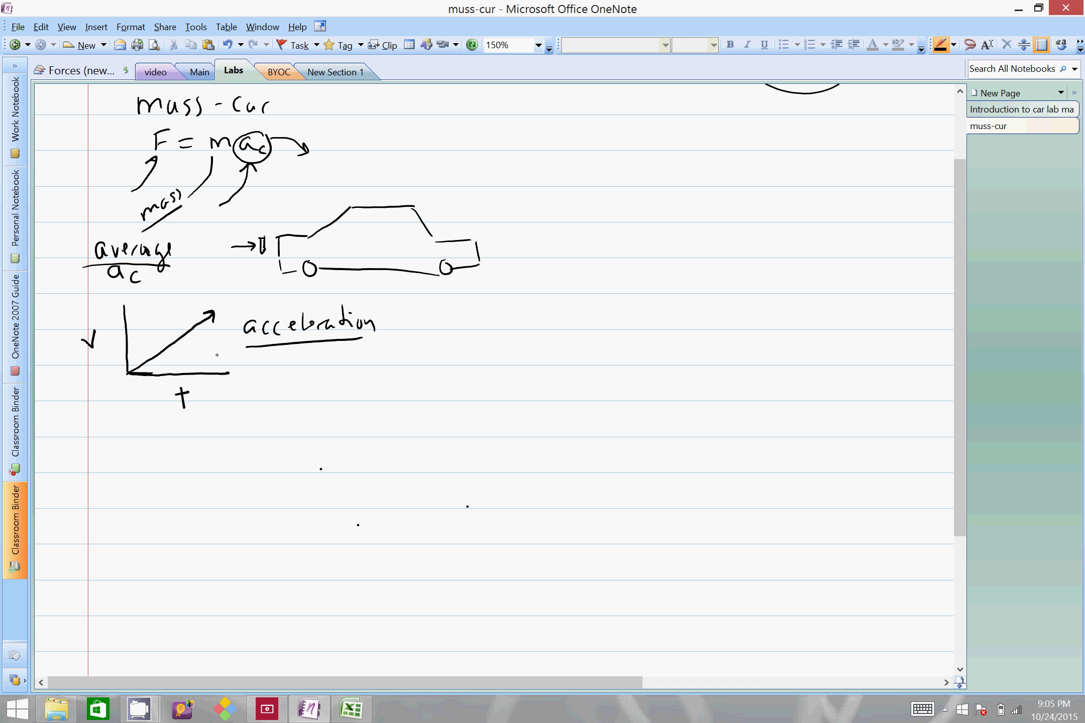
Draw new axes labelled 'Position' vertically and 't' horizontally.
mouse_move(70, 460)
mouse_down()
mouse_move(71, 475)
mouse_move(75, 467)
mouse_up()
drag(86, 464, 95, 469)
mouse_move(102, 444)
mouse_down()
mouse_move(101, 464)
mouse_move(138, 452)
mouse_move(180, 519)
mouse_move(270, 512)
mouse_up()
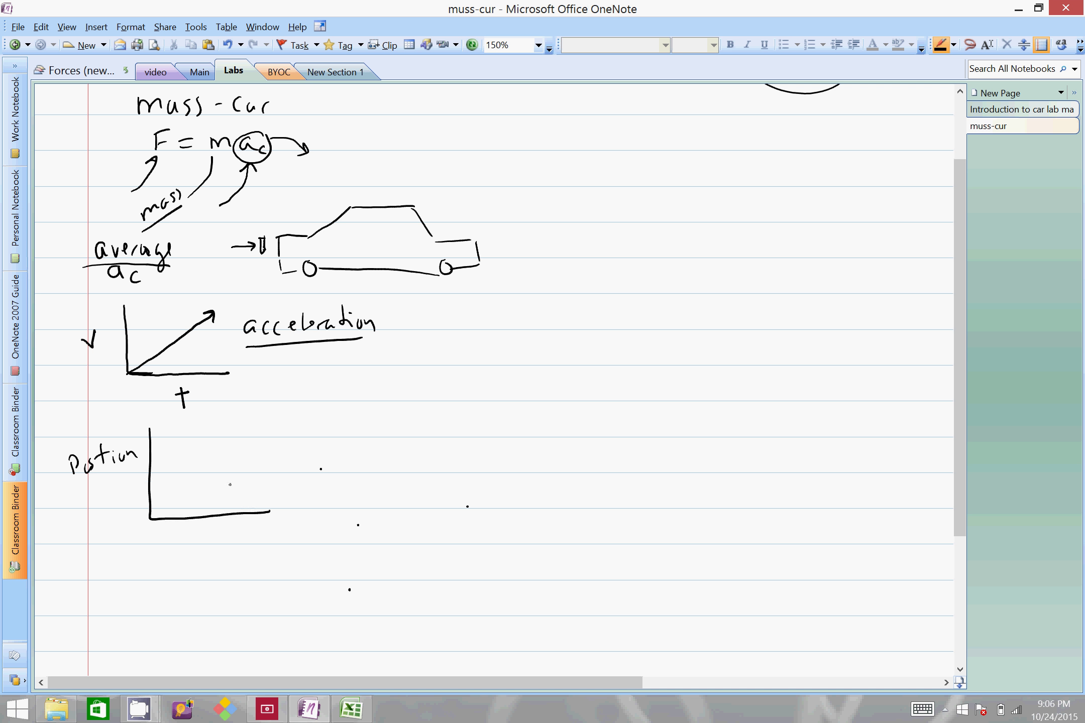
drag(201, 531, 203, 547)
drag(196, 538, 208, 534)
Write 'slope' above 'acceleration'.
mouse_move(284, 295)
mouse_down()
mouse_move(276, 308)
mouse_move(303, 301)
mouse_up()
drag(309, 297, 311, 303)
drag(318, 301, 324, 297)
Write 'slope Velocity' beside the position graph and draw a rising curve on it.
mouse_move(289, 420)
mouse_down()
mouse_move(280, 436)
mouse_move(298, 437)
mouse_up()
drag(310, 426, 307, 428)
mouse_move(316, 425)
mouse_down()
mouse_move(317, 436)
mouse_move(327, 422)
mouse_move(334, 460)
mouse_move(345, 451)
mouse_up()
drag(354, 450, 352, 457)
drag(357, 450, 368, 457)
drag(362, 448, 384, 462)
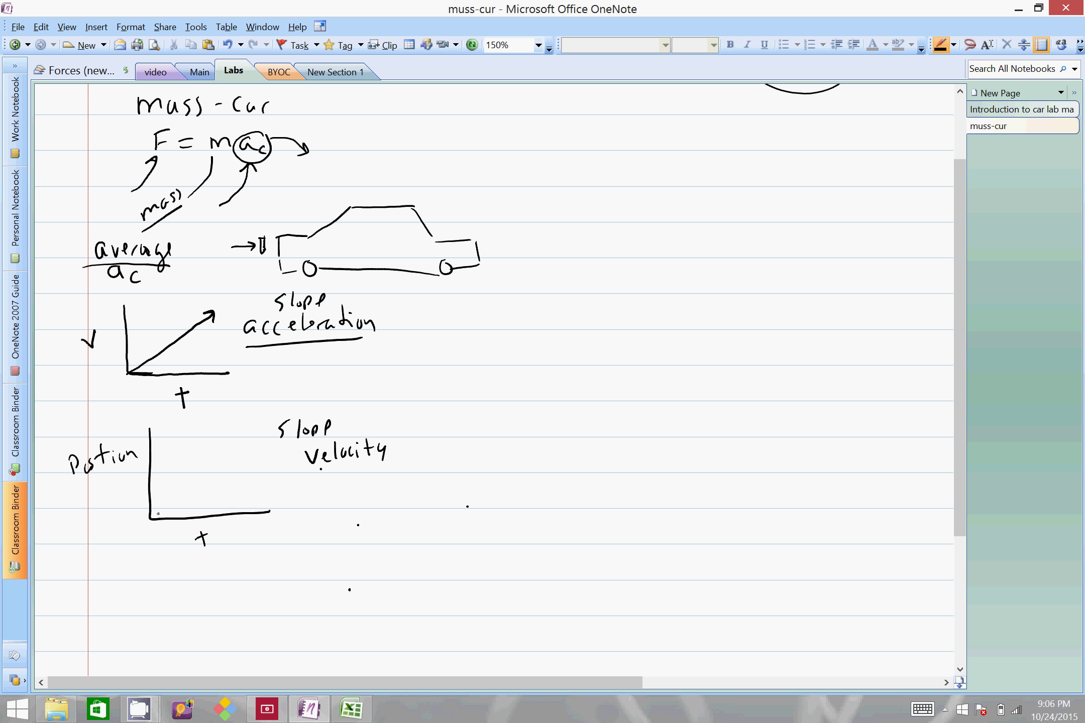
mouse_move(151, 518)
mouse_down()
mouse_move(240, 465)
mouse_move(260, 430)
mouse_move(260, 439)
mouse_up()
Draw an arrow under 'Velocity' and write 'Best fit' beneath it.
drag(320, 471, 408, 478)
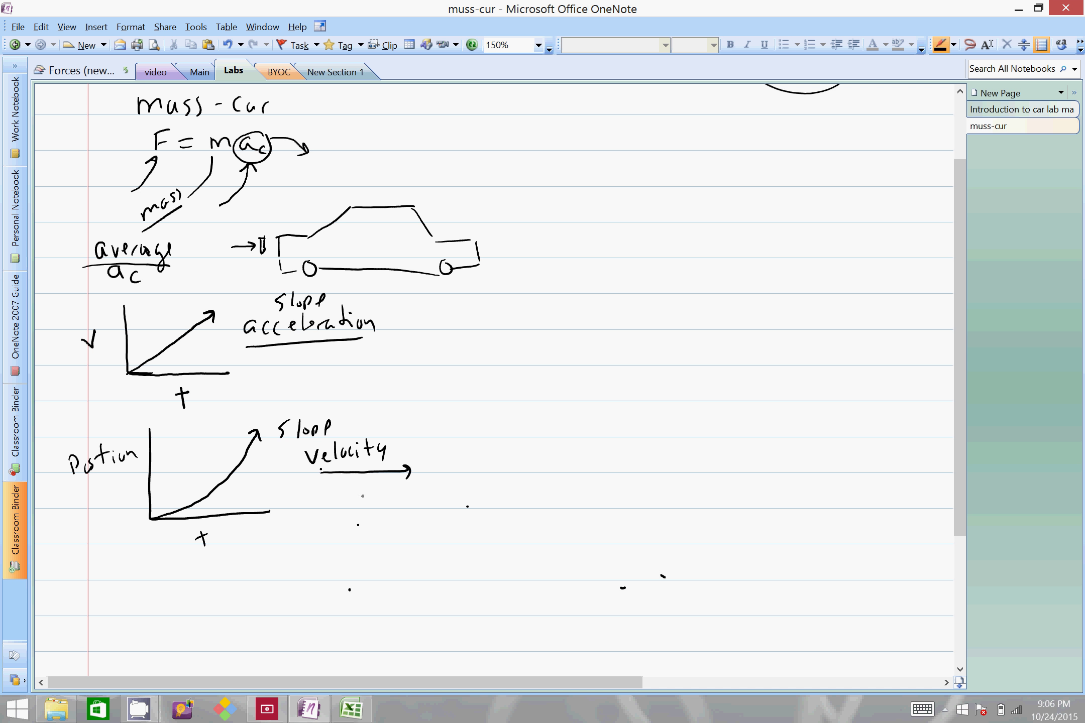
mouse_move(350, 495)
mouse_down()
mouse_move(360, 503)
mouse_move(353, 516)
mouse_move(373, 508)
mouse_up()
mouse_move(389, 499)
mouse_down()
mouse_move(384, 510)
mouse_move(392, 504)
mouse_up()
drag(388, 497, 427, 500)
drag(422, 486, 435, 485)
drag(352, 528, 426, 512)
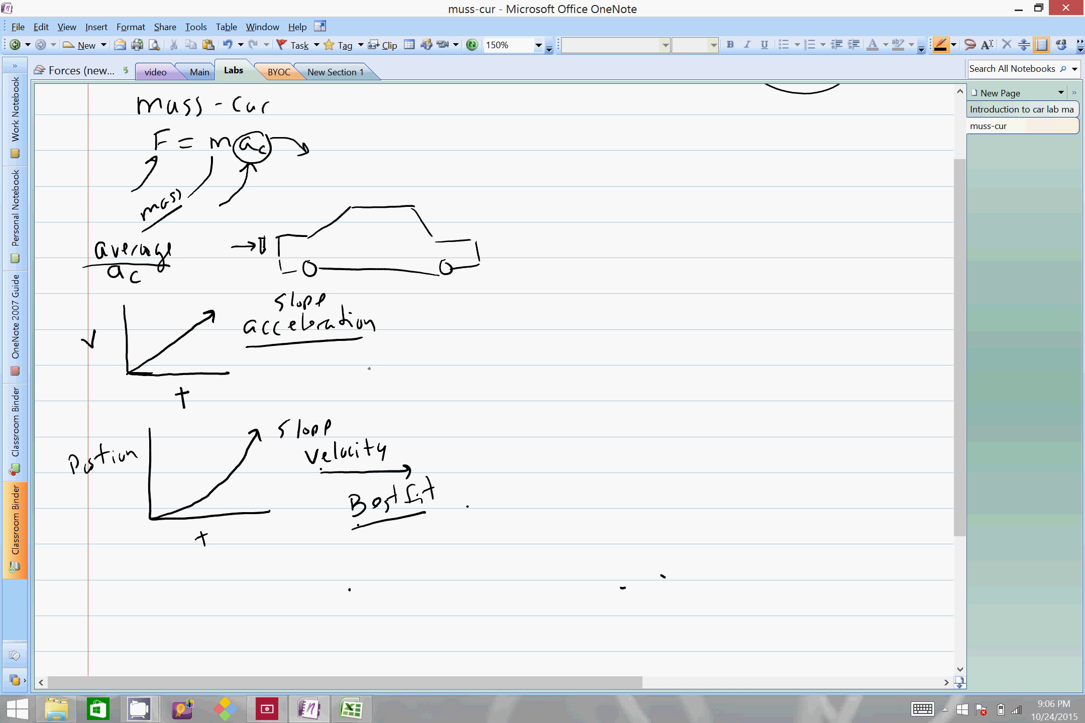
Write 'Best fit - linear' below 'acceleration' for the velocity graph.
mouse_move(358, 352)
mouse_down()
mouse_move(359, 369)
mouse_move(384, 363)
mouse_up()
mouse_move(392, 352)
mouse_down()
mouse_move(387, 364)
mouse_move(396, 359)
mouse_up()
drag(392, 352, 431, 354)
mouse_move(442, 326)
mouse_down()
mouse_move(441, 353)
mouse_move(447, 341)
mouse_up()
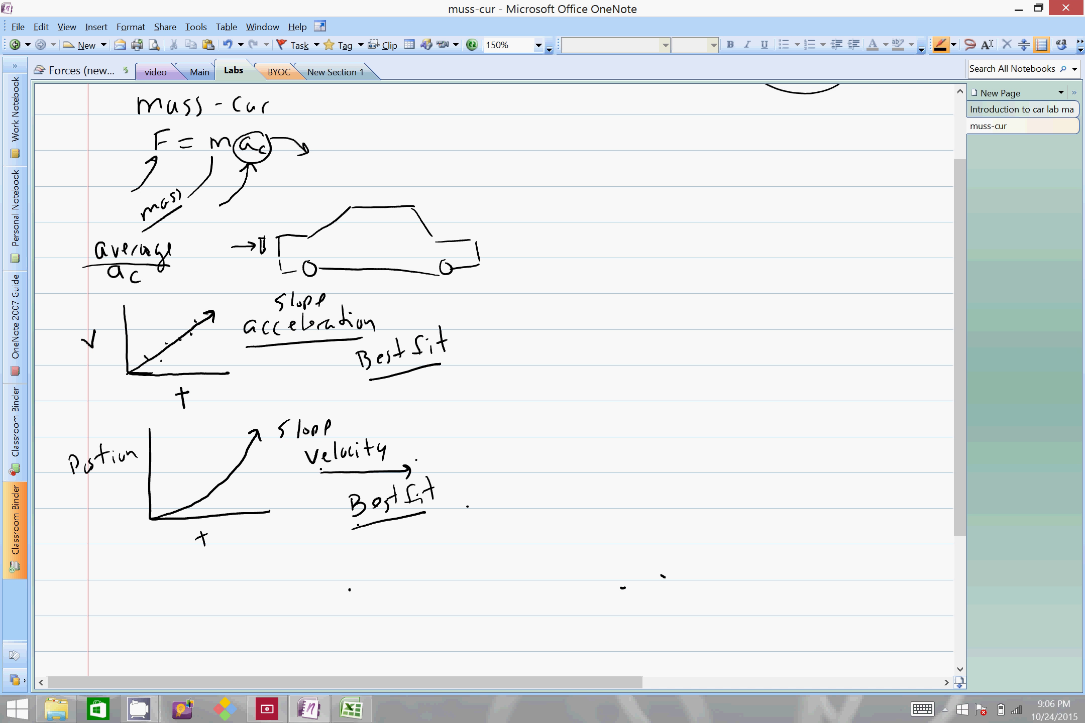
drag(462, 342, 551, 320)
Add an underlined 'Quadratic' under the second 'Best fit'.
mouse_move(383, 537)
mouse_down()
mouse_move(378, 553)
mouse_move(413, 548)
mouse_up()
mouse_move(423, 537)
mouse_down()
mouse_move(417, 546)
mouse_move(435, 522)
mouse_move(450, 526)
mouse_up()
click(443, 533)
mouse_move(453, 528)
mouse_down()
mouse_move(461, 536)
mouse_move(473, 515)
mouse_up()
mouse_move(477, 510)
mouse_down()
mouse_move(476, 524)
mouse_move(489, 506)
mouse_up()
drag(396, 565, 471, 535)
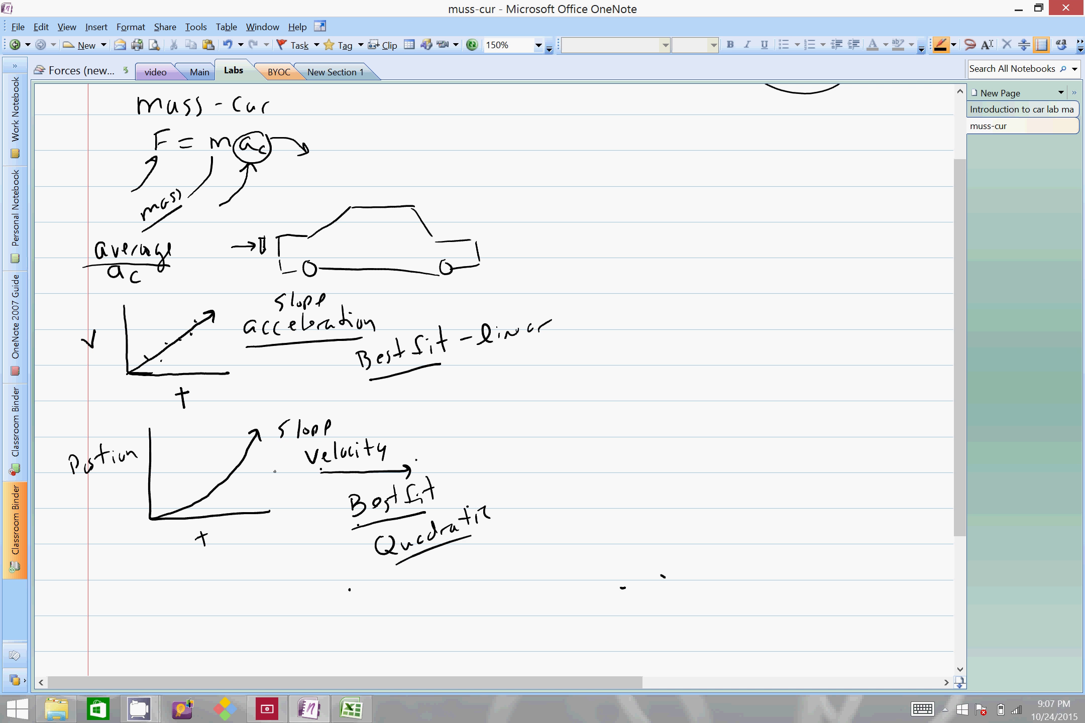
Draw a dashed line along the position curve and a tangent arrow on it.
drag(153, 520, 175, 506)
drag(178, 502, 186, 498)
drag(191, 493, 199, 487)
drag(245, 453, 317, 414)
Add a curved arrow pointing to the words 'Slope acceleration'.
mouse_move(350, 399)
mouse_down()
mouse_move(306, 406)
mouse_move(375, 409)
mouse_up()
mouse_move(386, 401)
mouse_down()
mouse_move(426, 431)
mouse_move(449, 430)
mouse_up()
mouse_move(467, 414)
mouse_down()
mouse_move(464, 433)
mouse_move(484, 430)
mouse_up()
mouse_move(501, 412)
mouse_down()
mouse_move(497, 430)
mouse_move(521, 430)
mouse_up()
drag(524, 431, 542, 430)
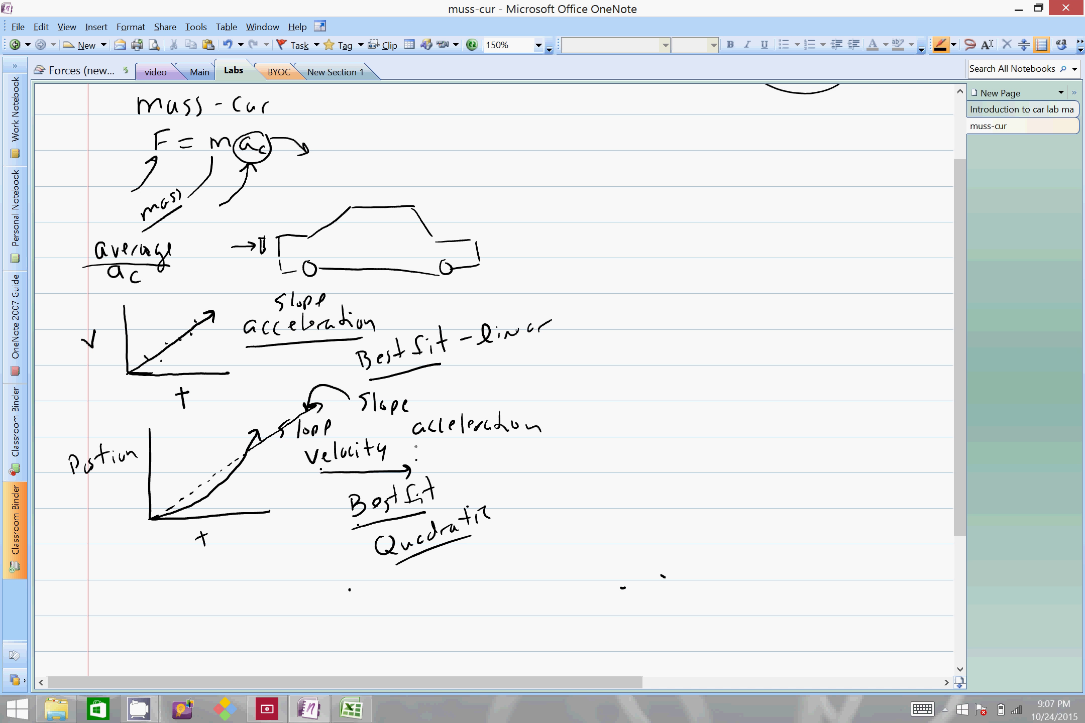
Underline the new 'acceleration', then draw a box labelled A² with an arrow to '2A = a'.
drag(415, 444, 513, 440)
mouse_move(583, 380)
mouse_down()
mouse_move(581, 461)
mouse_move(696, 371)
mouse_move(573, 483)
mouse_up()
mouse_move(594, 415)
mouse_down()
mouse_move(616, 404)
mouse_move(613, 348)
mouse_move(636, 354)
mouse_up()
mouse_move(656, 331)
mouse_down()
mouse_move(651, 354)
mouse_move(707, 354)
mouse_up()
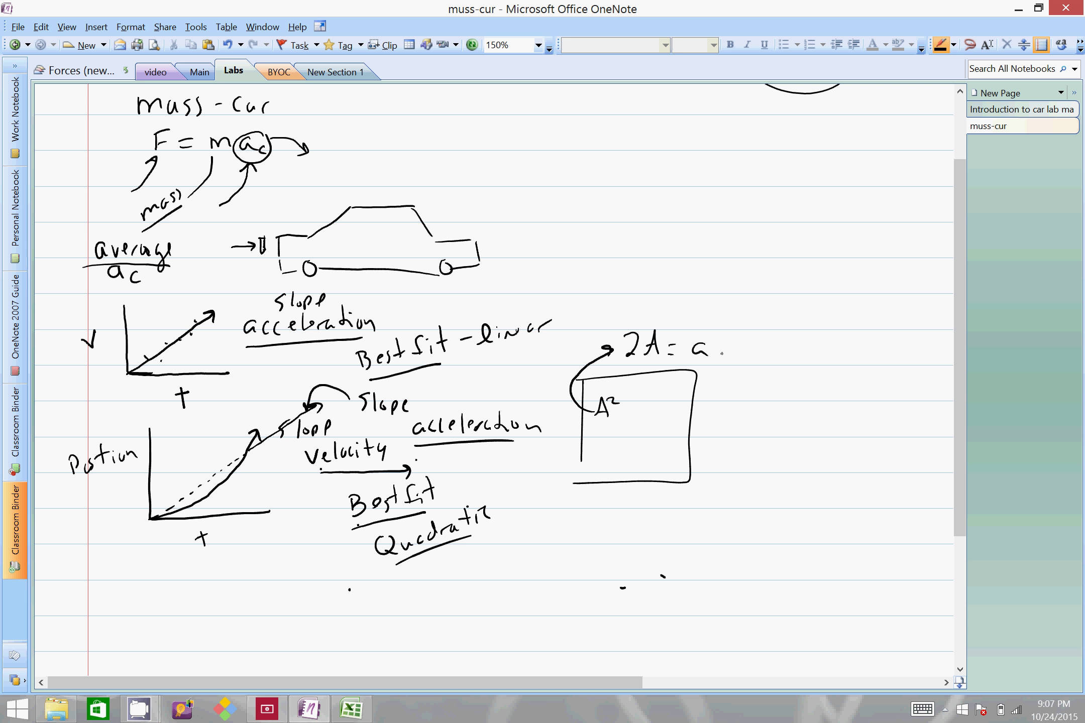
drag(578, 476, 578, 462)
Write 'Video analysis' beside the box and underline it.
mouse_move(717, 380)
mouse_down()
mouse_move(732, 379)
mouse_move(732, 395)
mouse_move(759, 378)
mouse_move(775, 397)
mouse_up()
mouse_move(784, 392)
mouse_down()
mouse_move(746, 419)
mouse_move(783, 424)
mouse_up()
mouse_move(787, 416)
mouse_down()
mouse_move(790, 433)
mouse_move(812, 418)
mouse_up()
drag(826, 409, 820, 427)
drag(745, 442, 828, 444)
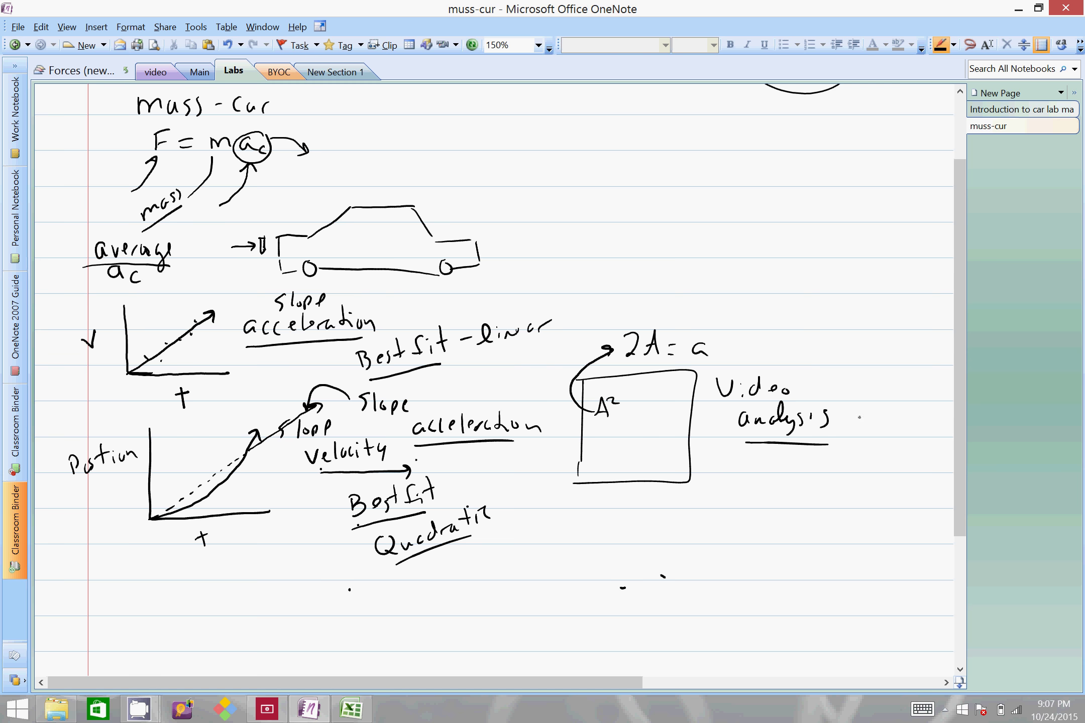
drag(956, 392, 956, 483)
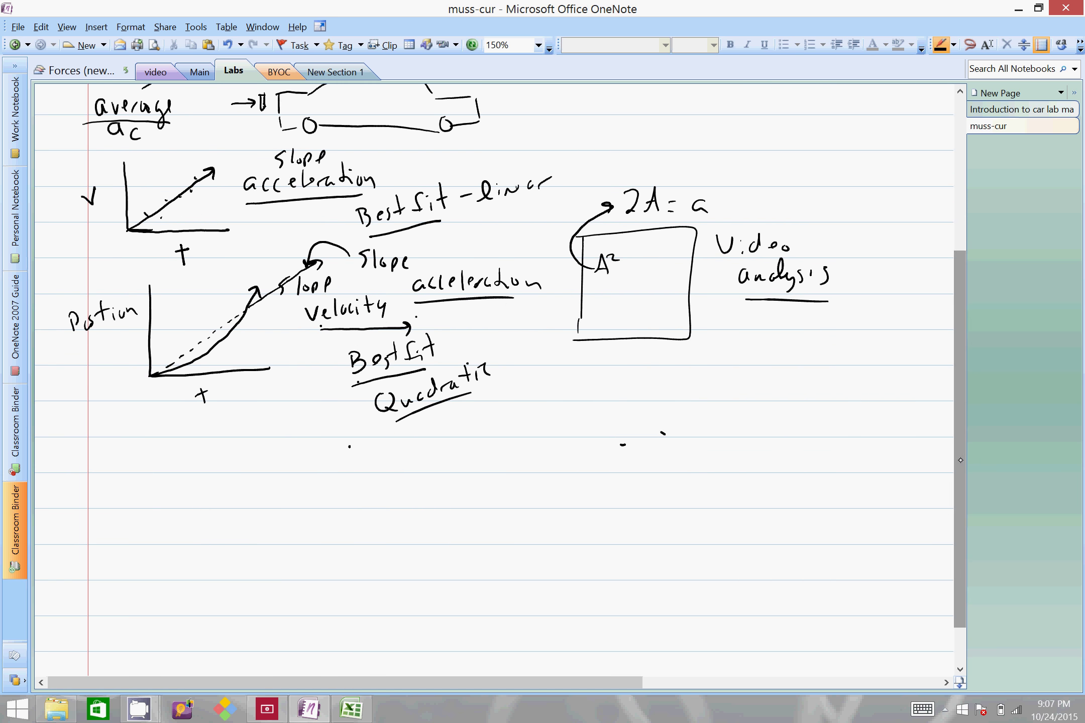
Write the heading 'Book drop' lower on the page and underline it.
scroll(949, 480, down, 2)
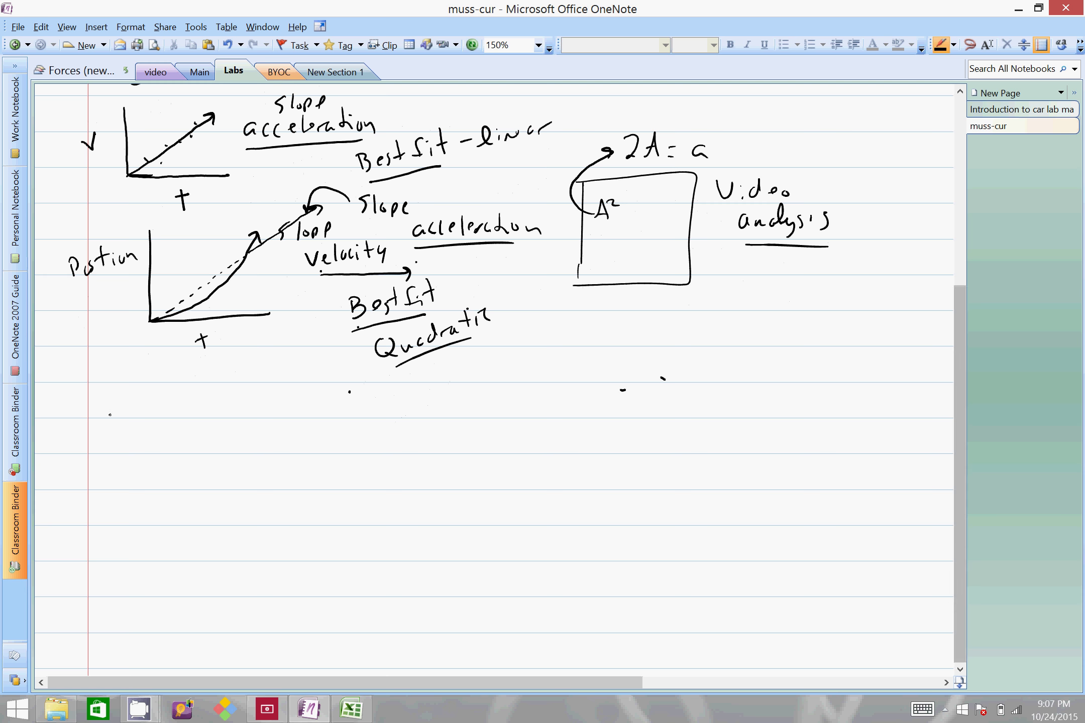
mouse_move(108, 409)
mouse_down()
mouse_move(111, 431)
mouse_move(144, 421)
mouse_up()
mouse_move(157, 411)
mouse_down()
mouse_move(187, 423)
mouse_move(210, 416)
mouse_up()
drag(215, 416, 230, 421)
drag(106, 443, 226, 435)
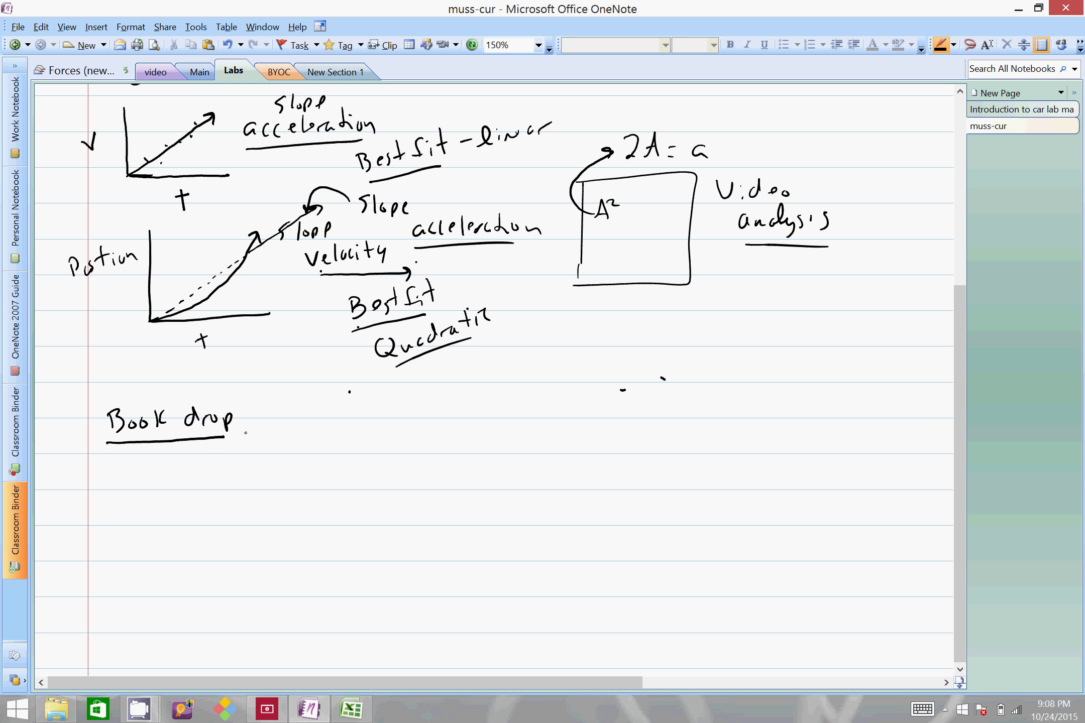
drag(368, 589, 375, 602)
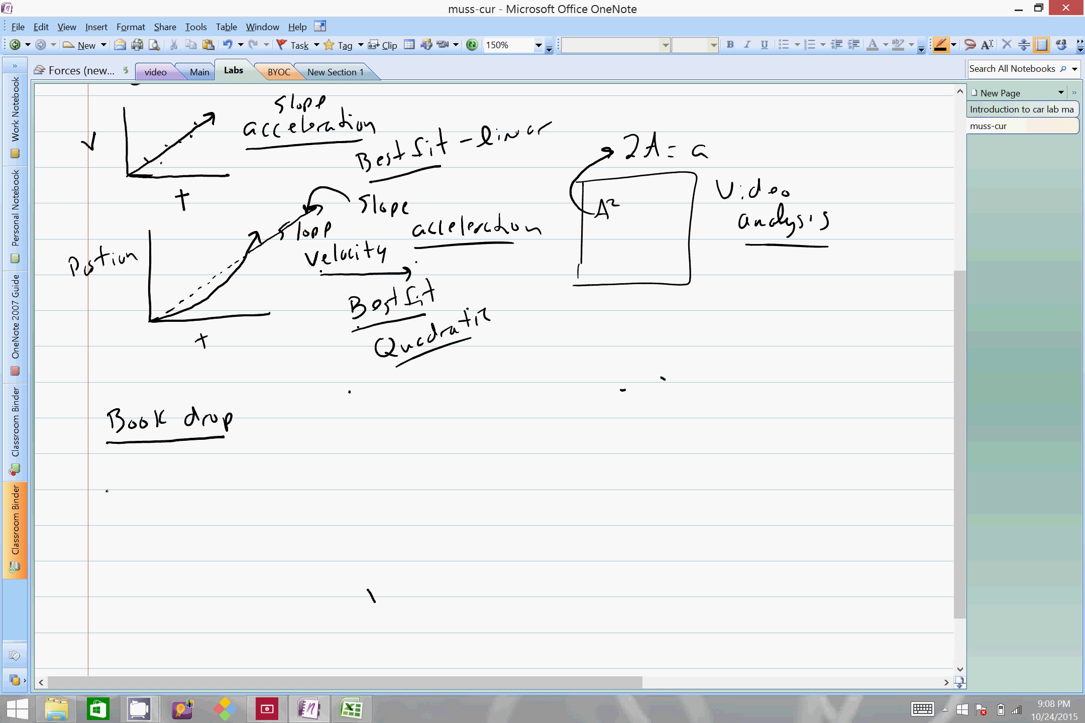
Sketch a car with two wheels and a small box under 'Book drop'.
mouse_move(107, 484)
mouse_down()
mouse_move(107, 501)
mouse_move(126, 482)
mouse_move(192, 469)
mouse_move(212, 472)
mouse_move(215, 485)
mouse_move(266, 483)
mouse_move(266, 518)
mouse_move(131, 514)
mouse_move(116, 485)
mouse_move(130, 504)
mouse_up()
drag(211, 508, 214, 509)
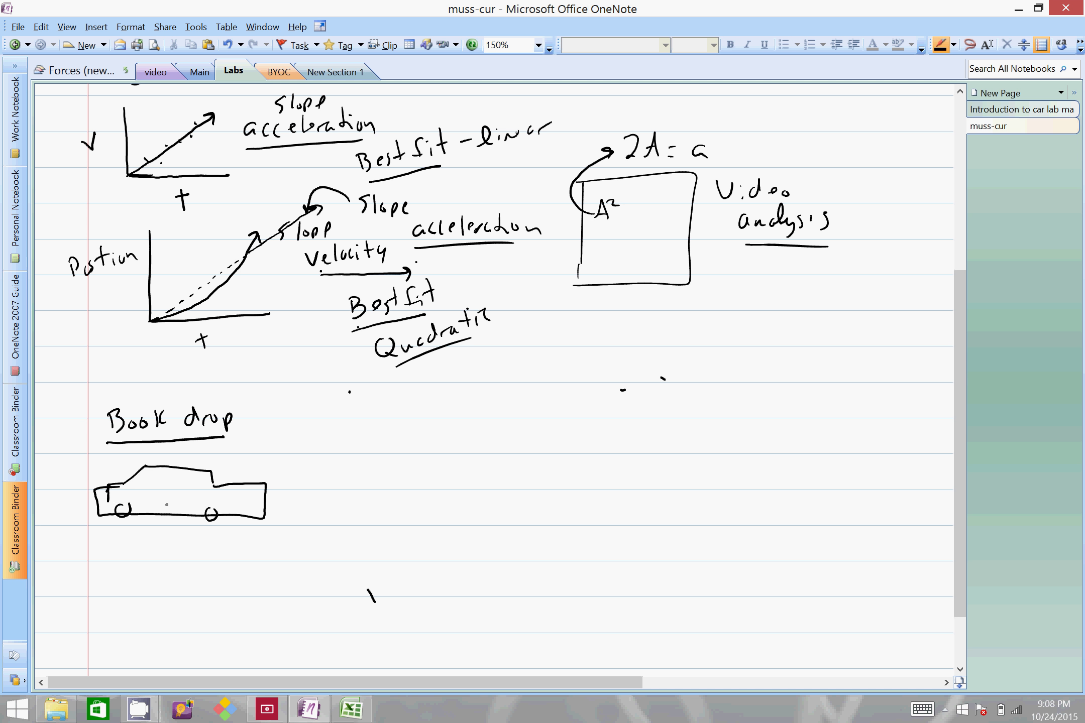
mouse_move(140, 490)
mouse_down()
mouse_move(156, 488)
mouse_move(147, 499)
mouse_move(157, 493)
mouse_move(157, 475)
mouse_up()
mouse_move(156, 475)
mouse_down()
mouse_move(145, 484)
mouse_move(157, 506)
mouse_move(153, 550)
mouse_move(161, 540)
mouse_move(128, 554)
mouse_move(375, 541)
mouse_up()
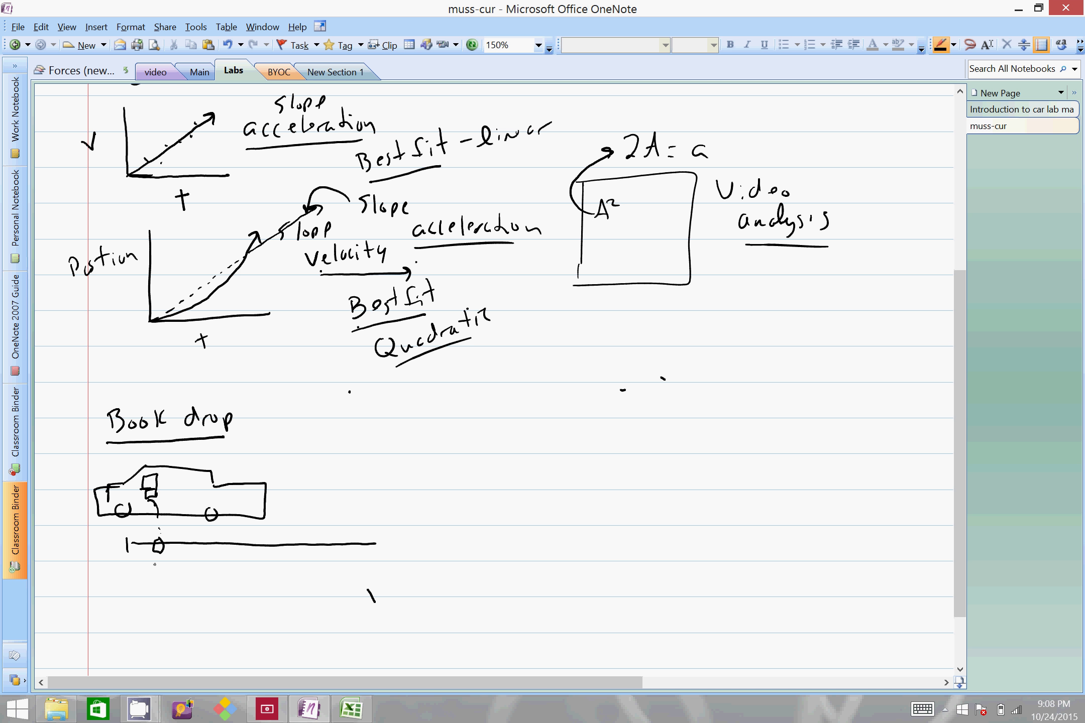
Mark track intervals labelled 10 and 15, and draw a line dividing the page.
drag(127, 562, 127, 575)
drag(127, 569, 157, 569)
drag(157, 562, 153, 596)
mouse_move(196, 542)
mouse_down()
mouse_move(208, 551)
mouse_move(202, 591)
mouse_up()
mouse_move(208, 583)
mouse_down()
mouse_move(187, 572)
mouse_move(203, 563)
mouse_up()
mouse_move(265, 538)
mouse_down()
mouse_move(270, 557)
mouse_move(237, 577)
mouse_move(271, 572)
mouse_move(275, 594)
mouse_up()
drag(275, 585, 283, 582)
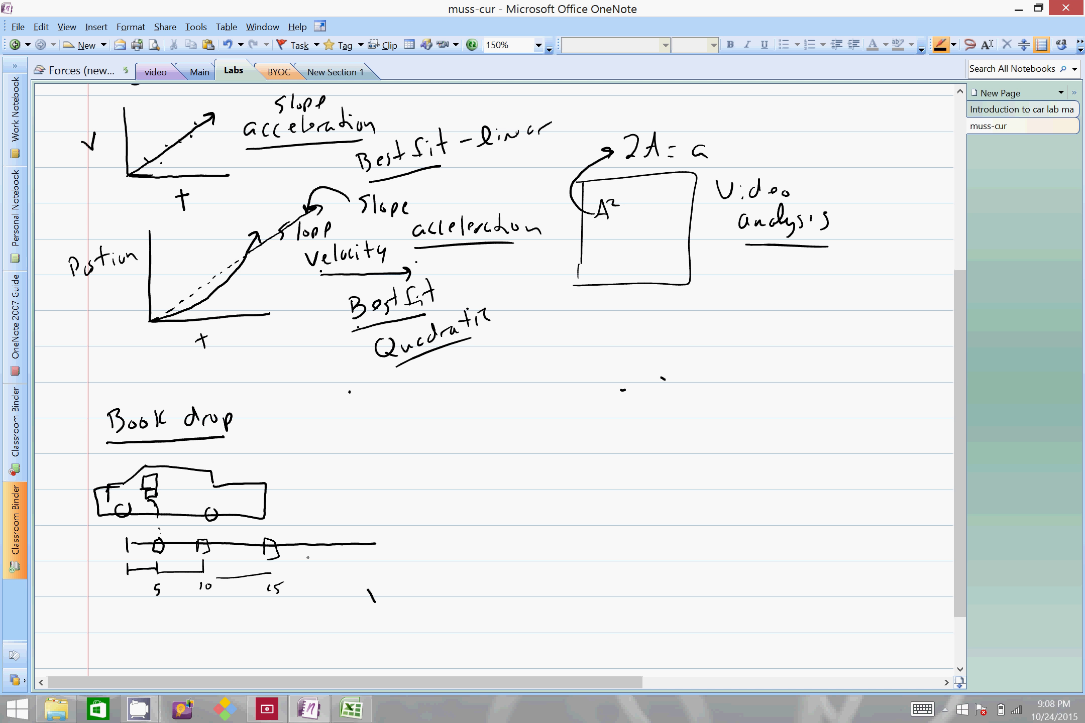
mouse_move(407, 381)
mouse_down()
mouse_move(399, 653)
mouse_move(391, 387)
mouse_move(101, 374)
mouse_up()
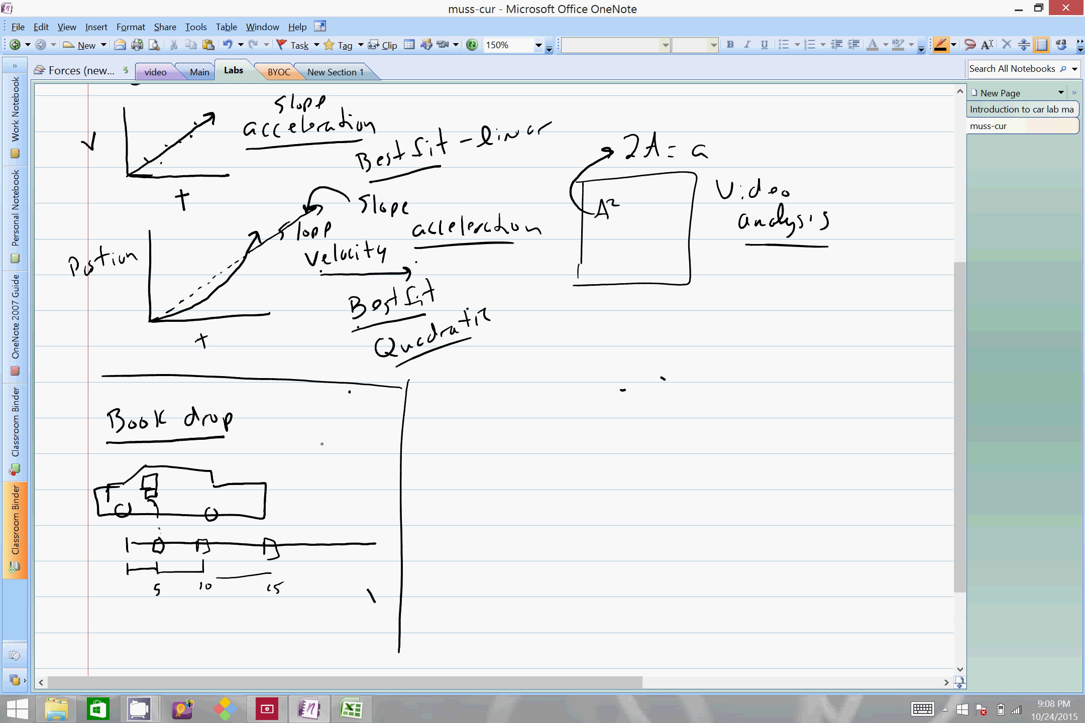
Write the fraction ΔPosition over Δt beside the Book drop notes.
mouse_move(318, 434)
mouse_down()
mouse_move(312, 450)
mouse_move(341, 442)
mouse_up()
drag(347, 443, 361, 453)
mouse_move(367, 432)
mouse_down()
mouse_move(369, 449)
mouse_move(378, 445)
mouse_up()
drag(382, 445, 405, 447)
drag(302, 471, 398, 462)
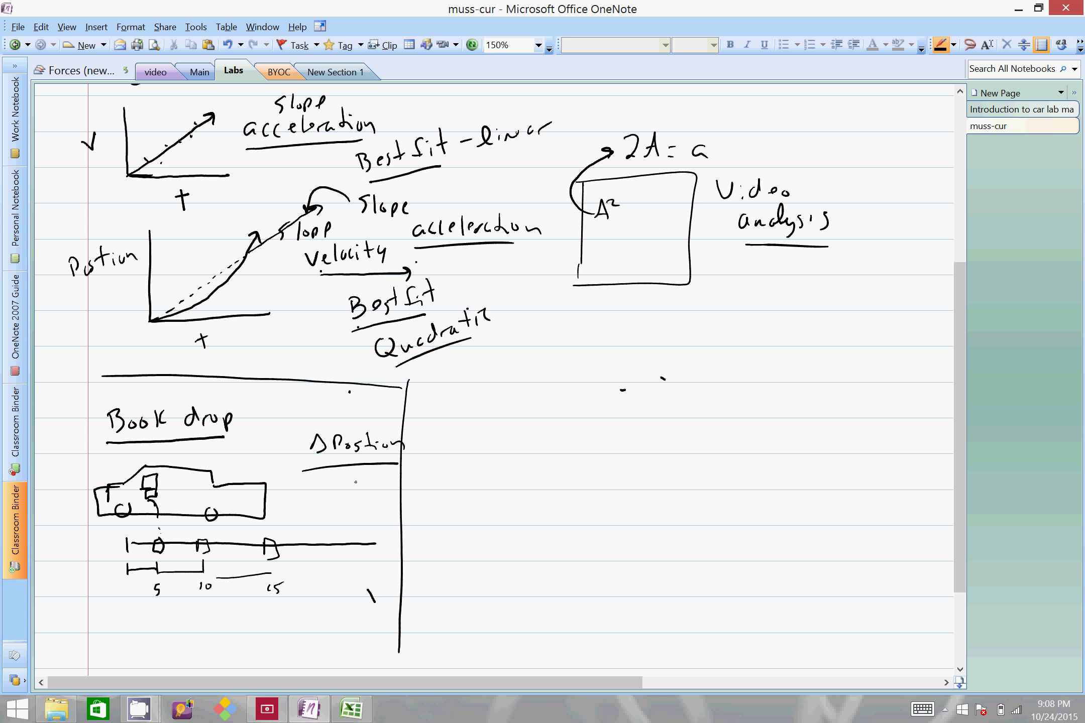
drag(326, 485, 345, 498)
drag(339, 488, 356, 485)
Draw the T-chart's header line and its column divider.
mouse_move(952, 450)
mouse_down()
mouse_move(947, 382)
mouse_move(960, 400)
mouse_move(960, 352)
mouse_up()
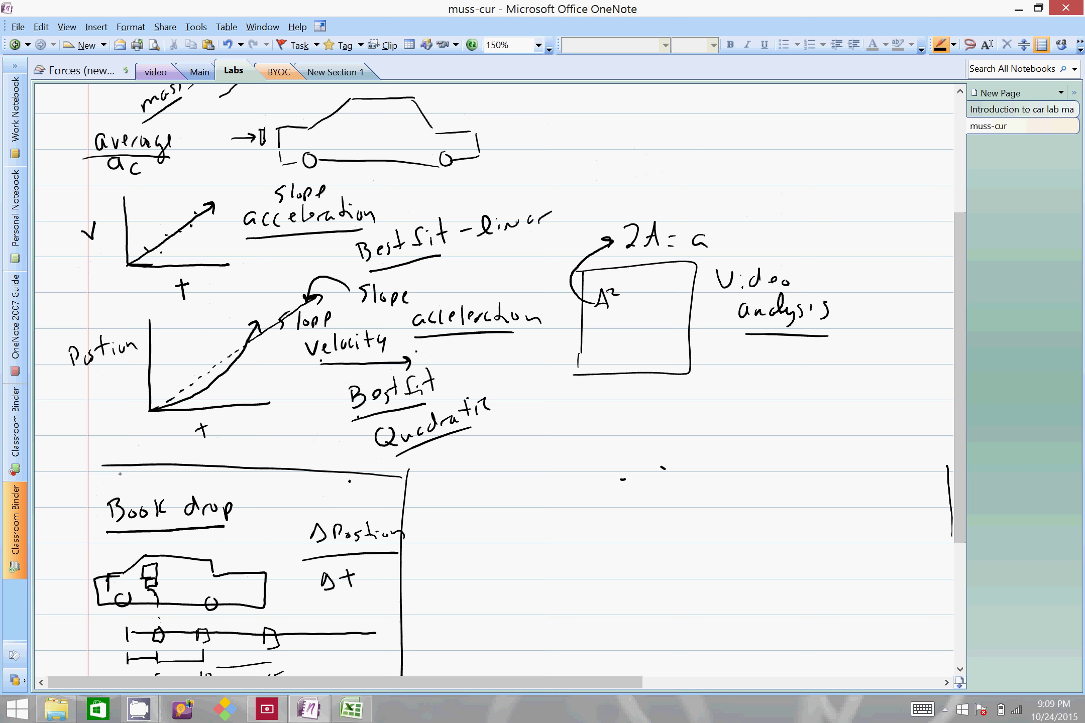
drag(81, 380, 98, 402)
mouse_move(99, 375)
mouse_down()
mouse_move(75, 407)
mouse_move(102, 388)
mouse_up()
drag(96, 376, 98, 400)
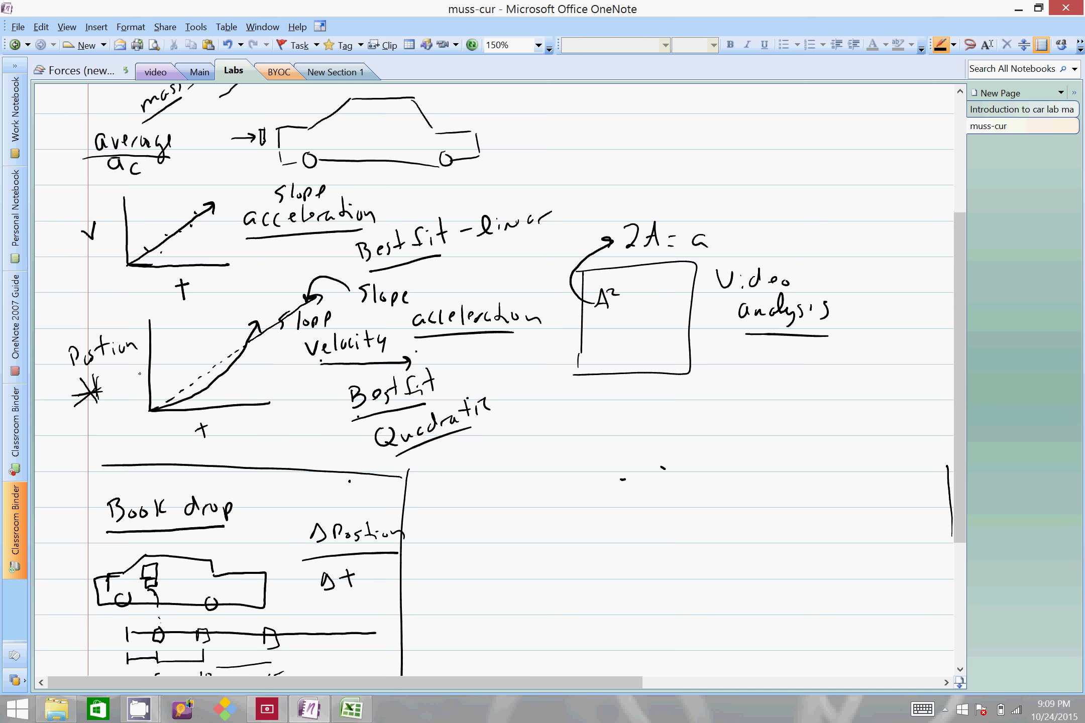
drag(961, 424, 961, 543)
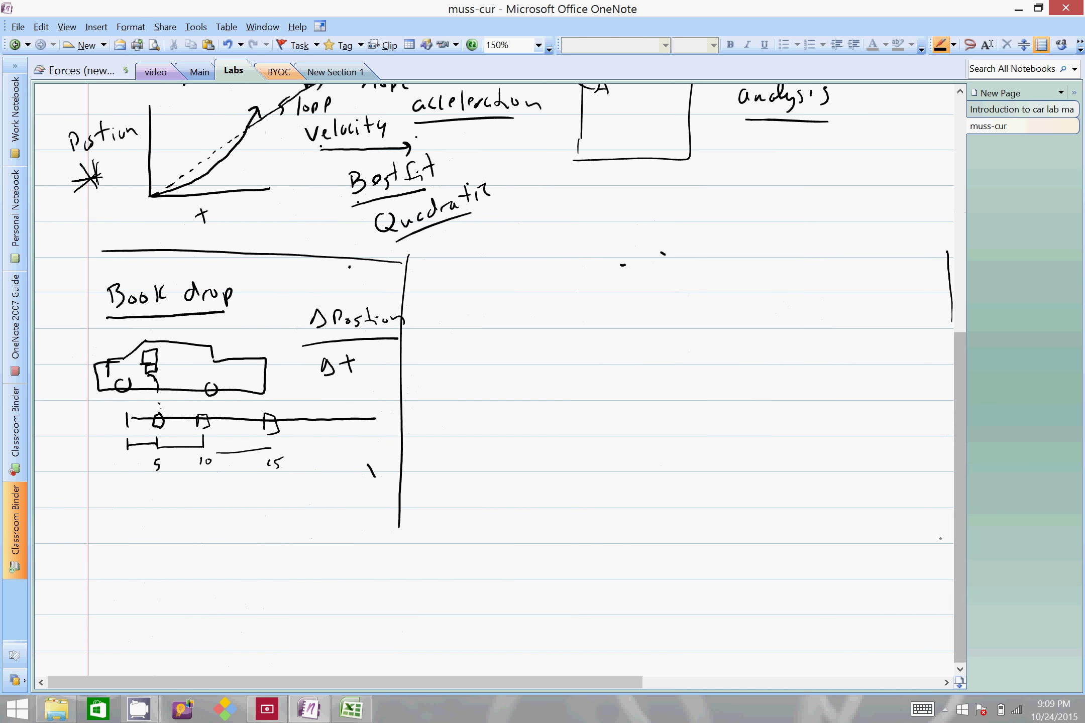
drag(154, 513, 271, 513)
drag(200, 483, 217, 603)
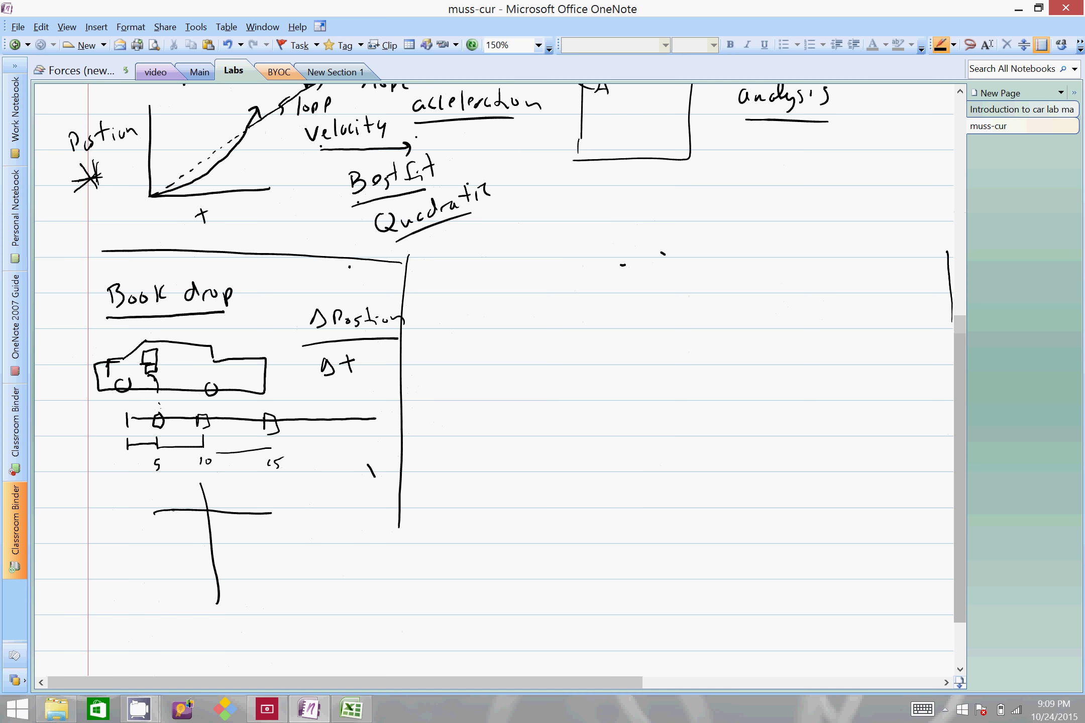
Head the columns 'pust' and 'time' and draw a tall box under time.
drag(150, 504, 176, 493)
mouse_move(173, 487)
mouse_down()
mouse_move(227, 502)
mouse_move(229, 492)
mouse_up()
click(219, 495)
mouse_move(232, 490)
mouse_down()
mouse_move(238, 501)
mouse_move(257, 494)
mouse_up()
click(261, 498)
mouse_move(174, 526)
mouse_down()
mouse_move(159, 554)
mouse_move(183, 643)
mouse_move(184, 528)
mouse_up()
mouse_move(259, 528)
mouse_down()
mouse_move(232, 535)
mouse_move(264, 633)
mouse_move(261, 534)
mouse_move(315, 559)
mouse_move(306, 586)
mouse_up()
Write 'graph' beside the table and underline it.
mouse_move(320, 565)
mouse_down()
mouse_move(323, 553)
mouse_move(349, 548)
mouse_move(353, 569)
mouse_up()
drag(358, 522, 373, 538)
drag(303, 600, 380, 555)
scroll(938, 370, up, 5)
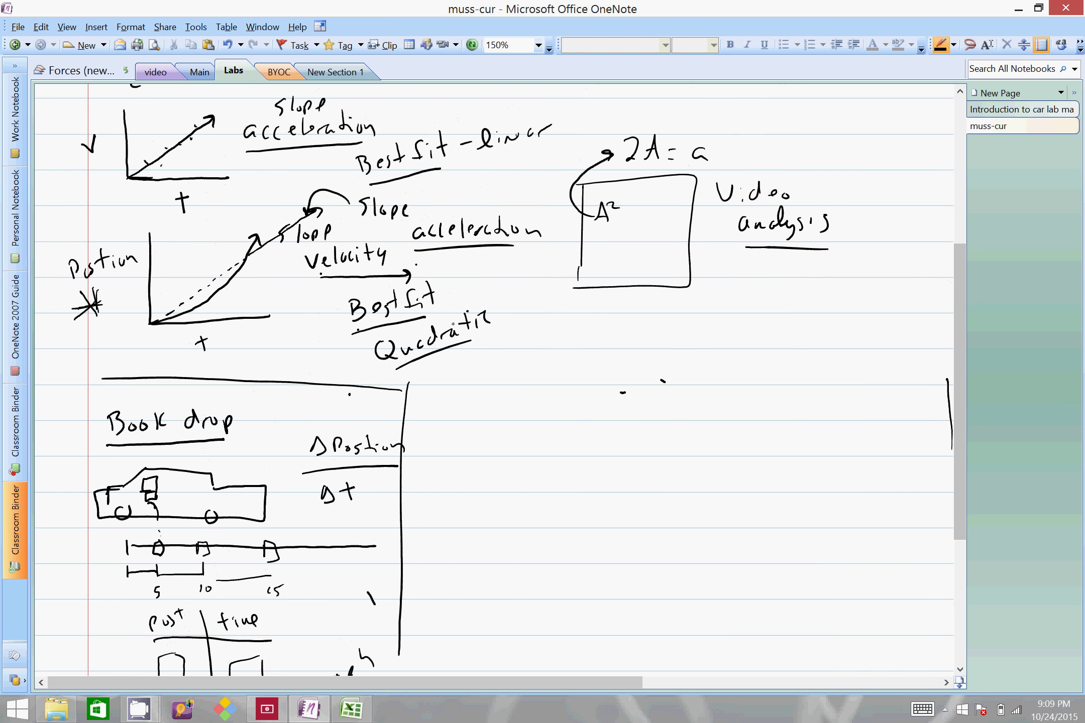
drag(960, 417, 952, 518)
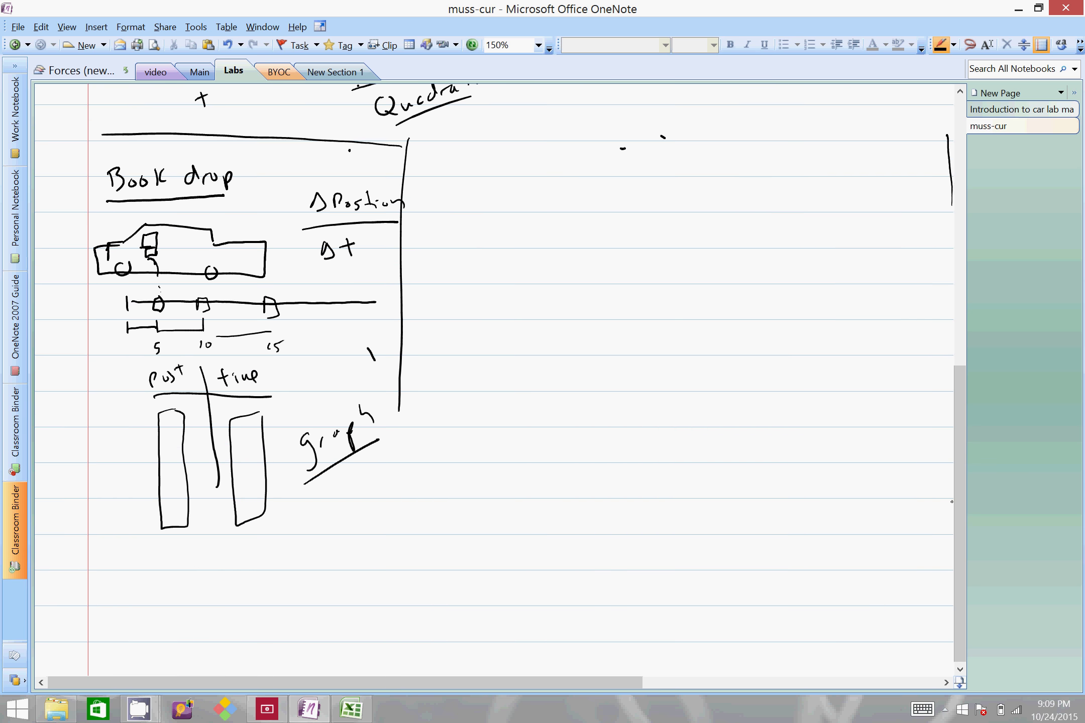
drag(965, 488, 953, 462)
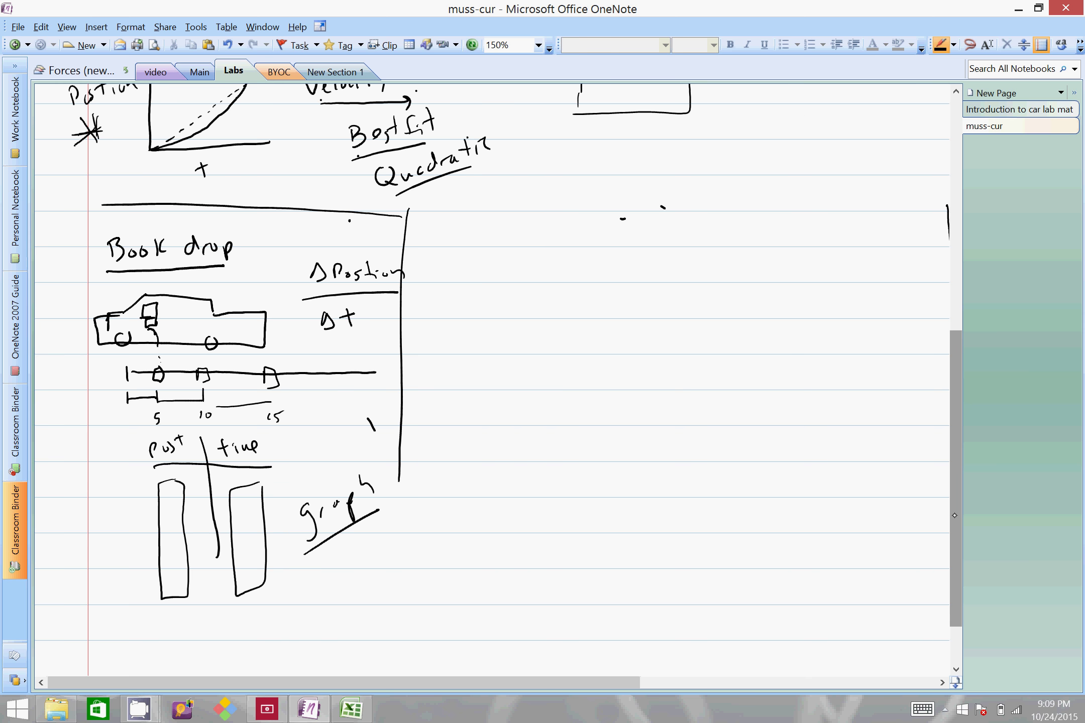
Handwrite the heading 'Video analysis' in the middle column.
drag(954, 508, 954, 402)
mouse_move(454, 441)
mouse_down()
mouse_move(483, 455)
mouse_move(498, 430)
mouse_move(522, 451)
mouse_up()
mouse_move(530, 446)
mouse_down()
mouse_move(507, 487)
mouse_move(535, 484)
mouse_up()
drag(548, 459, 550, 490)
mouse_move(568, 466)
mouse_down()
mouse_move(561, 481)
mouse_move(575, 479)
mouse_up()
drag(591, 462, 578, 479)
Draw the horizontal and vertical column divider lines around the Video analysis column.
drag(395, 428, 722, 433)
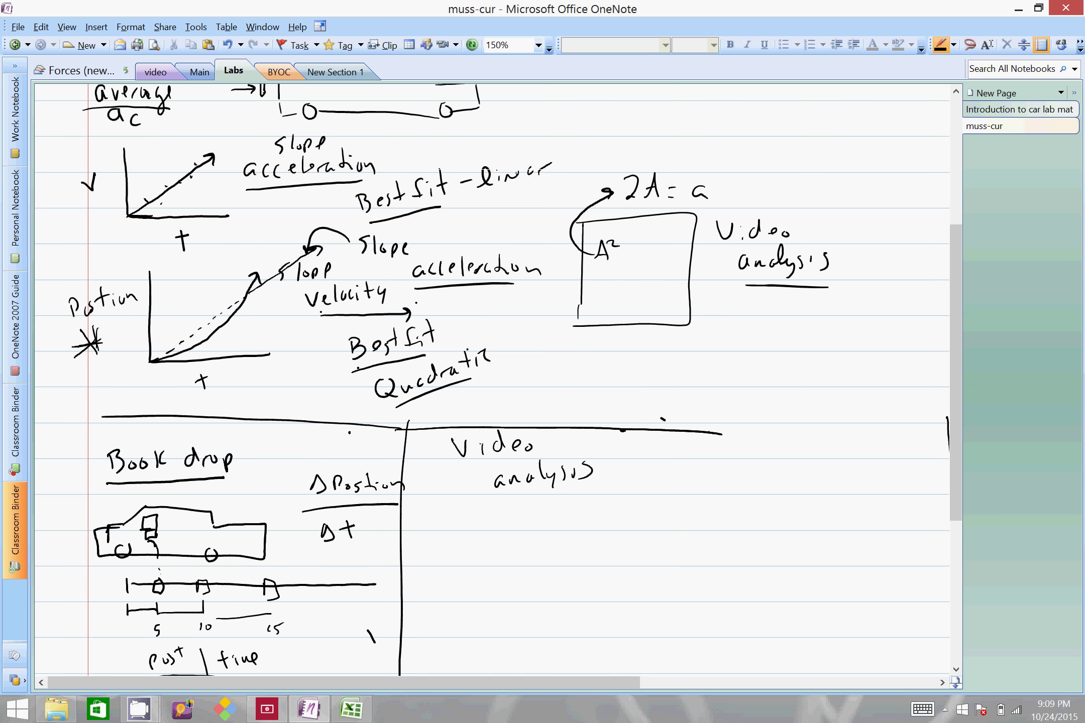
drag(950, 491, 949, 582)
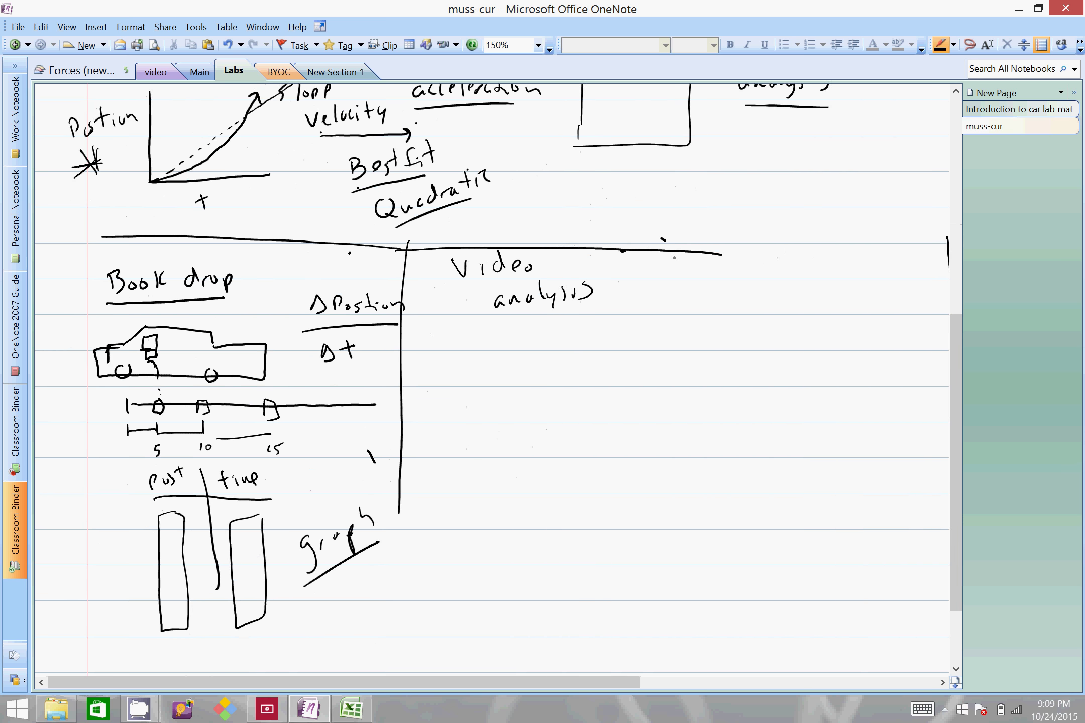
drag(672, 257, 680, 622)
drag(400, 510, 399, 597)
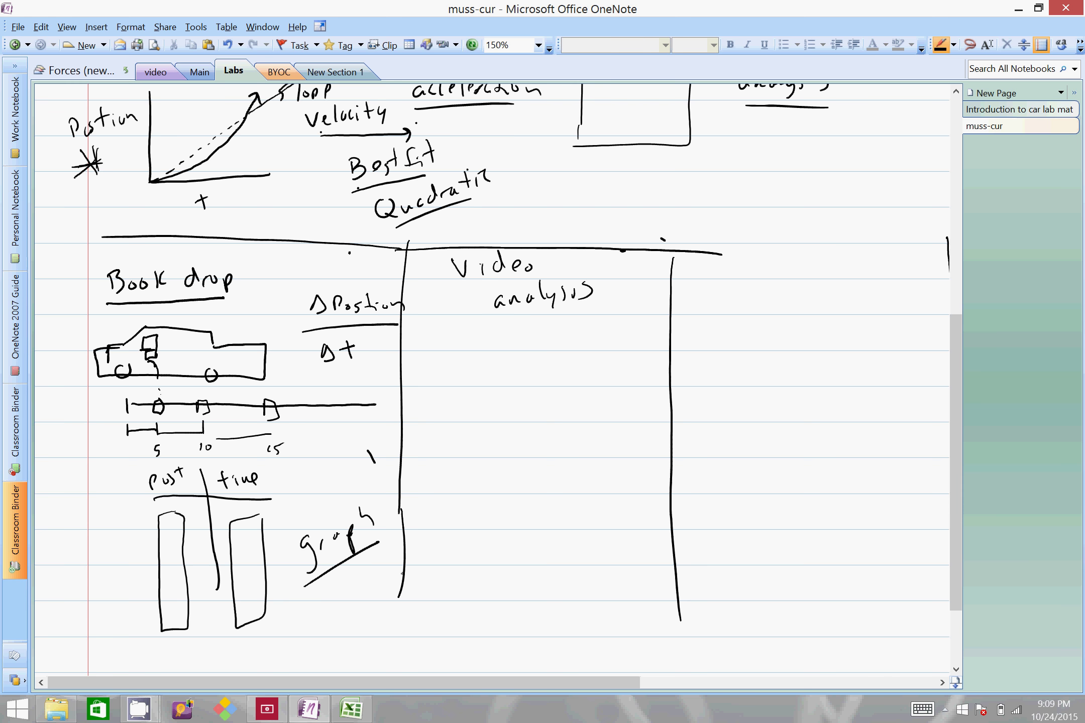
drag(343, 682, 639, 682)
drag(537, 682, 245, 671)
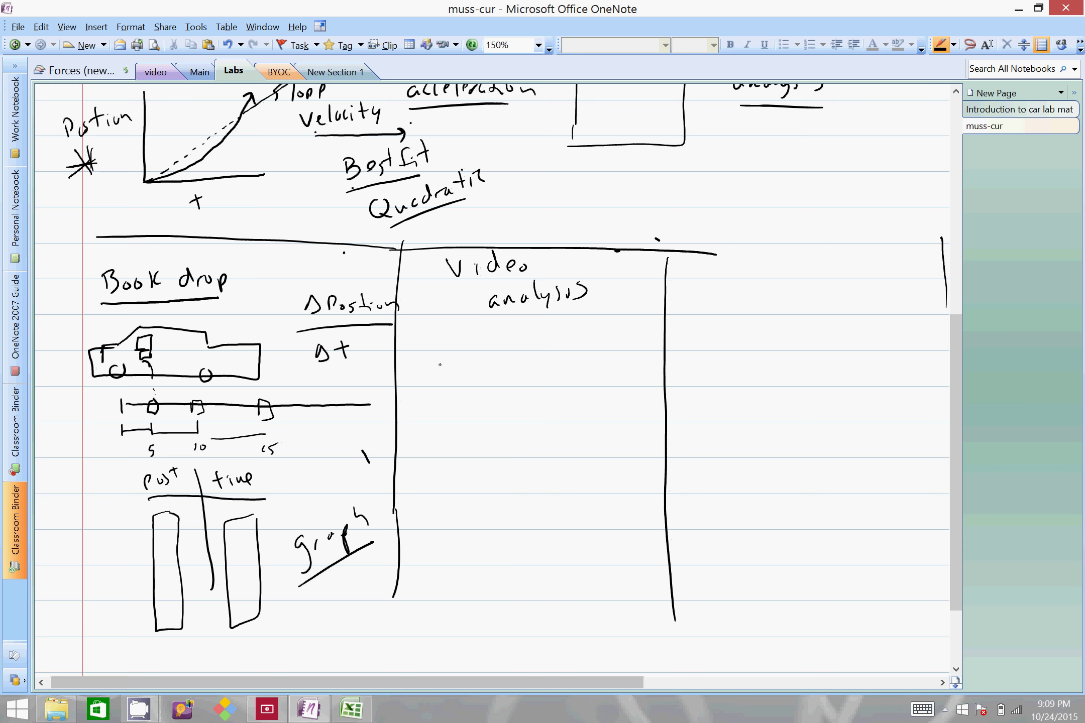
Sketch a car under Video analysis, then label and draw the graph's 'Post' vertical axis.
mouse_move(436, 383)
mouse_down()
mouse_move(441, 359)
mouse_move(498, 343)
mouse_move(537, 361)
mouse_move(562, 391)
mouse_move(527, 393)
mouse_up()
drag(522, 393, 438, 390)
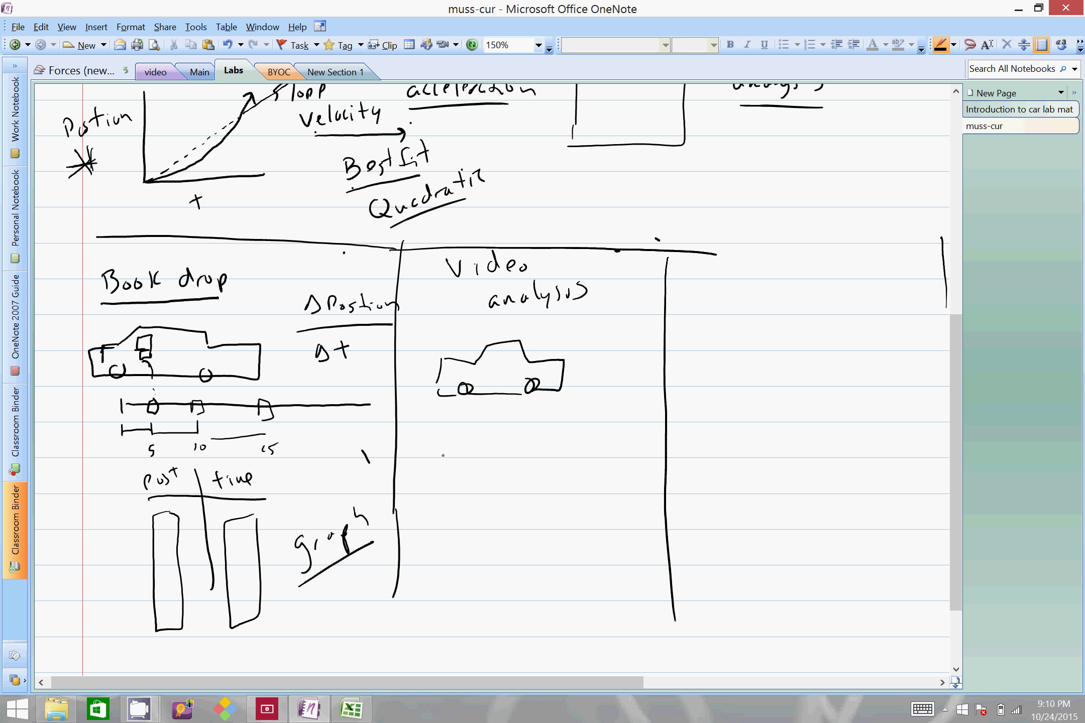
drag(426, 442, 427, 461)
drag(428, 444, 443, 460)
mouse_move(462, 448)
mouse_down()
mouse_move(457, 463)
mouse_move(471, 457)
mouse_up()
mouse_move(462, 449)
mouse_down()
mouse_move(475, 444)
mouse_move(476, 554)
mouse_up()
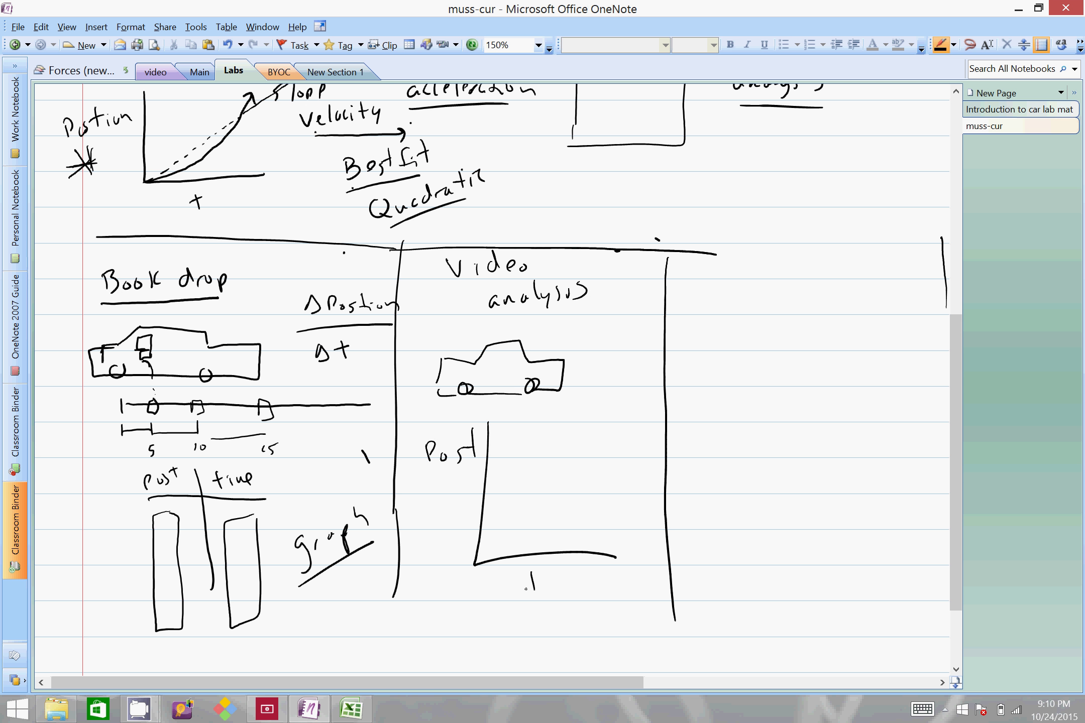
Label the horizontal axis 'time', draw a straight rising line, and extend the top divider.
drag(520, 585, 545, 589)
drag(552, 591, 582, 583)
drag(474, 563, 635, 426)
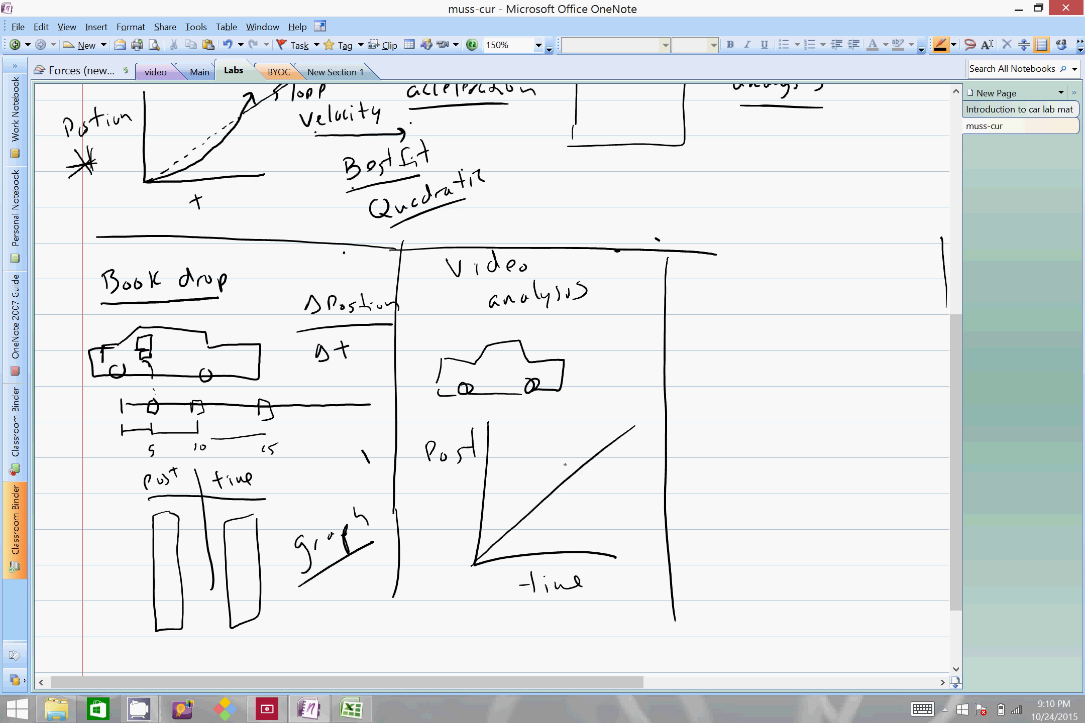
drag(551, 490, 562, 453)
mouse_move(596, 399)
mouse_down()
mouse_move(566, 406)
mouse_move(599, 422)
mouse_up()
drag(676, 253, 932, 255)
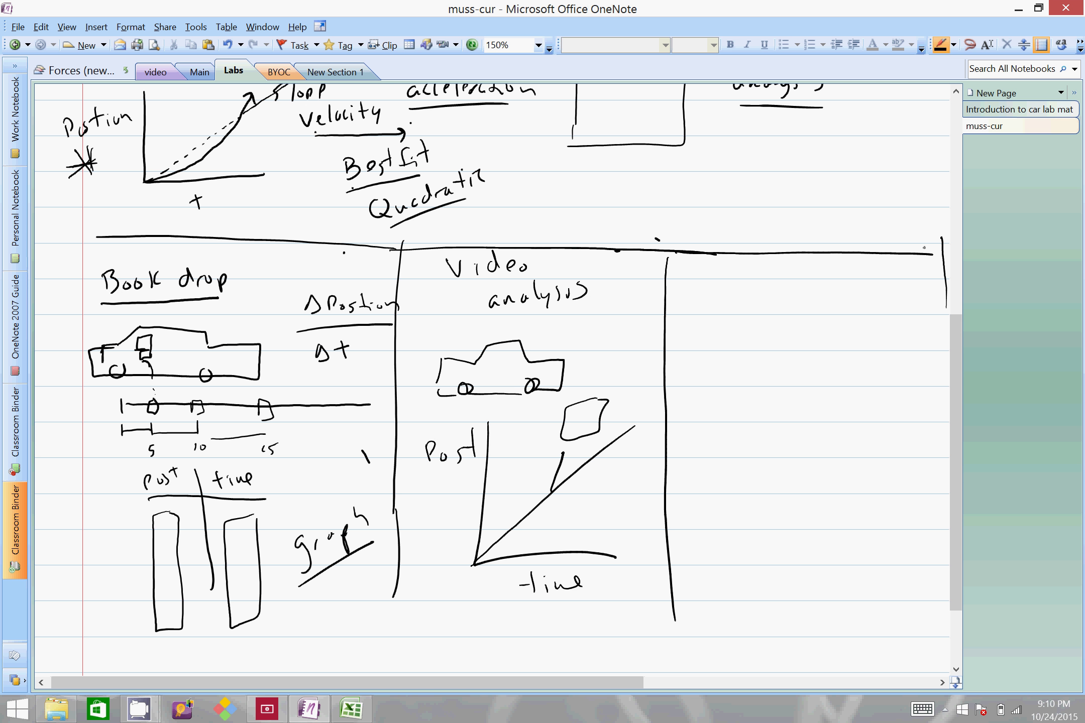
Write the underlined heading 'Video gps → Velocity' in the right column.
mouse_move(686, 290)
mouse_down()
mouse_move(720, 307)
mouse_move(765, 300)
mouse_up()
drag(684, 320, 833, 311)
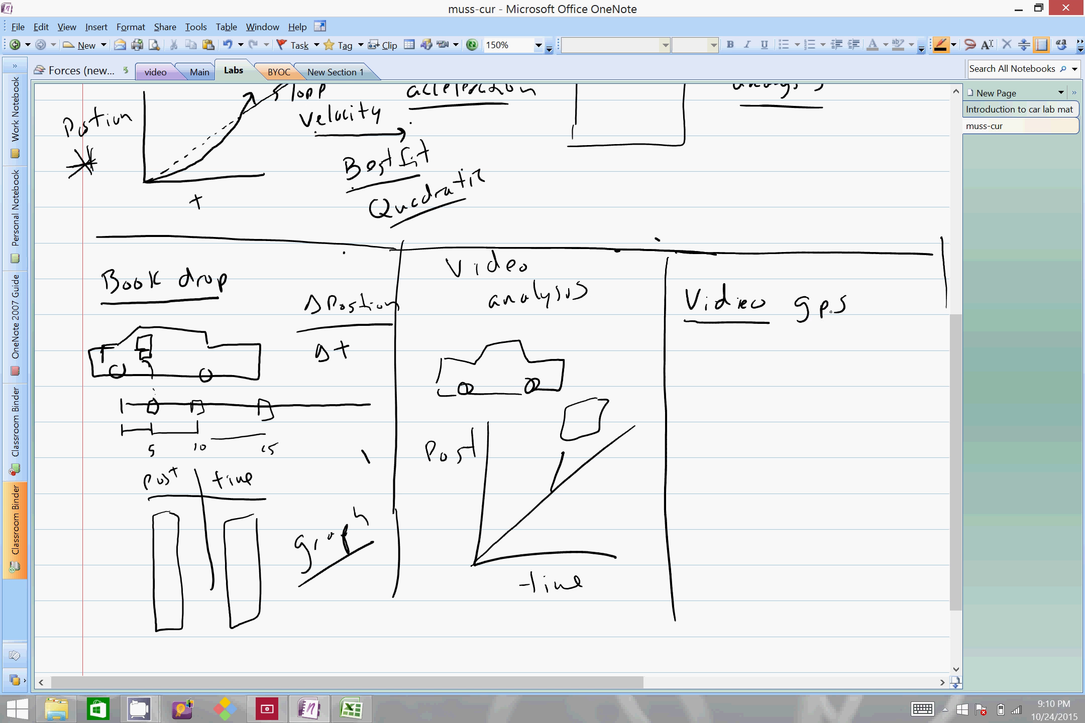
mouse_move(812, 327)
mouse_down()
mouse_move(807, 348)
mouse_move(853, 336)
mouse_move(867, 355)
mouse_up()
mouse_move(872, 339)
mouse_down()
mouse_move(876, 356)
mouse_move(882, 347)
mouse_up()
mouse_move(890, 347)
mouse_down()
mouse_move(904, 329)
mouse_move(904, 356)
mouse_up()
drag(907, 345, 912, 360)
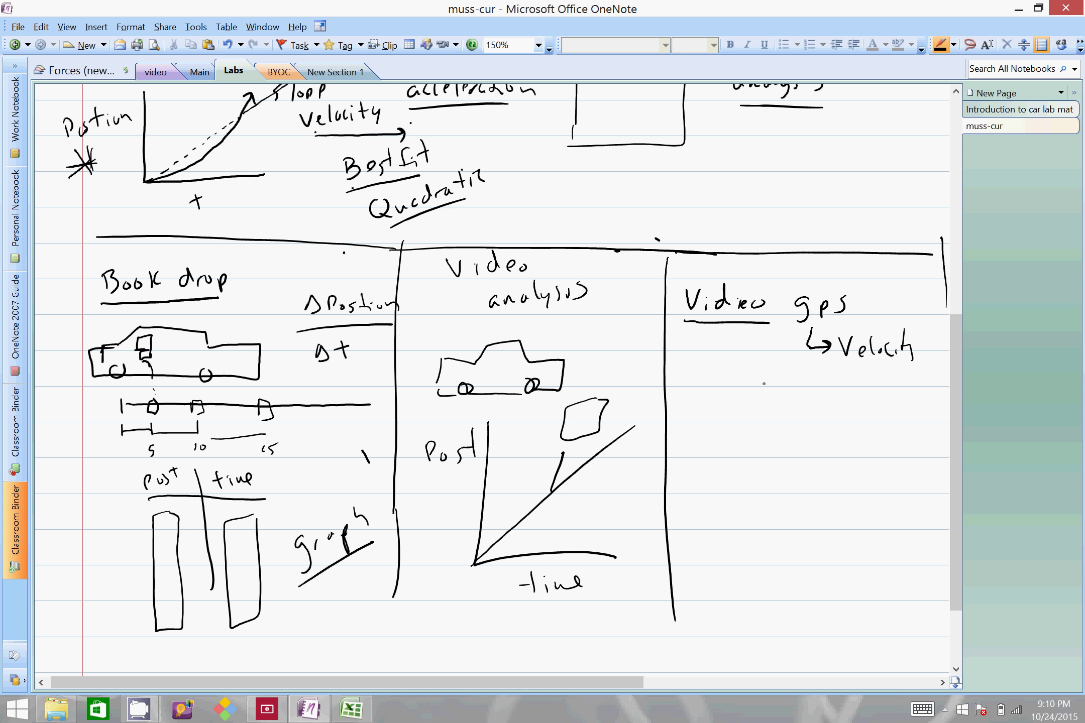
Draw an L-shaped time axis and a V | time table below the heading.
mouse_move(718, 327)
mouse_down()
mouse_move(717, 345)
mouse_move(771, 408)
mouse_move(821, 396)
mouse_up()
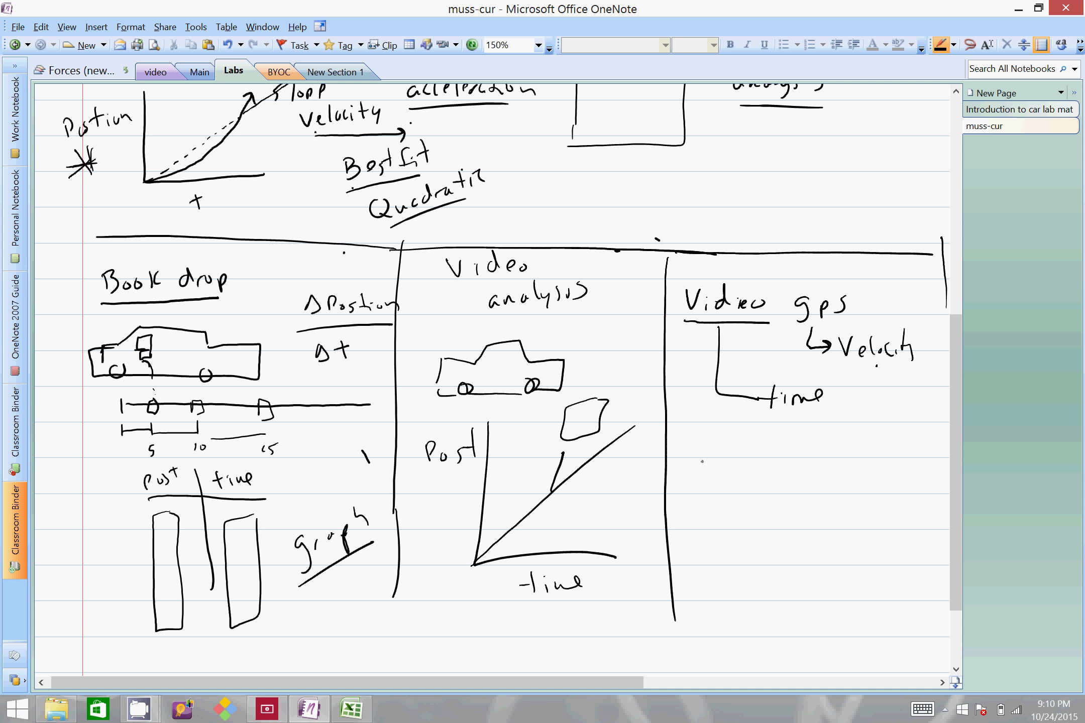
mouse_move(696, 453)
mouse_down()
mouse_move(747, 453)
mouse_move(706, 592)
mouse_up()
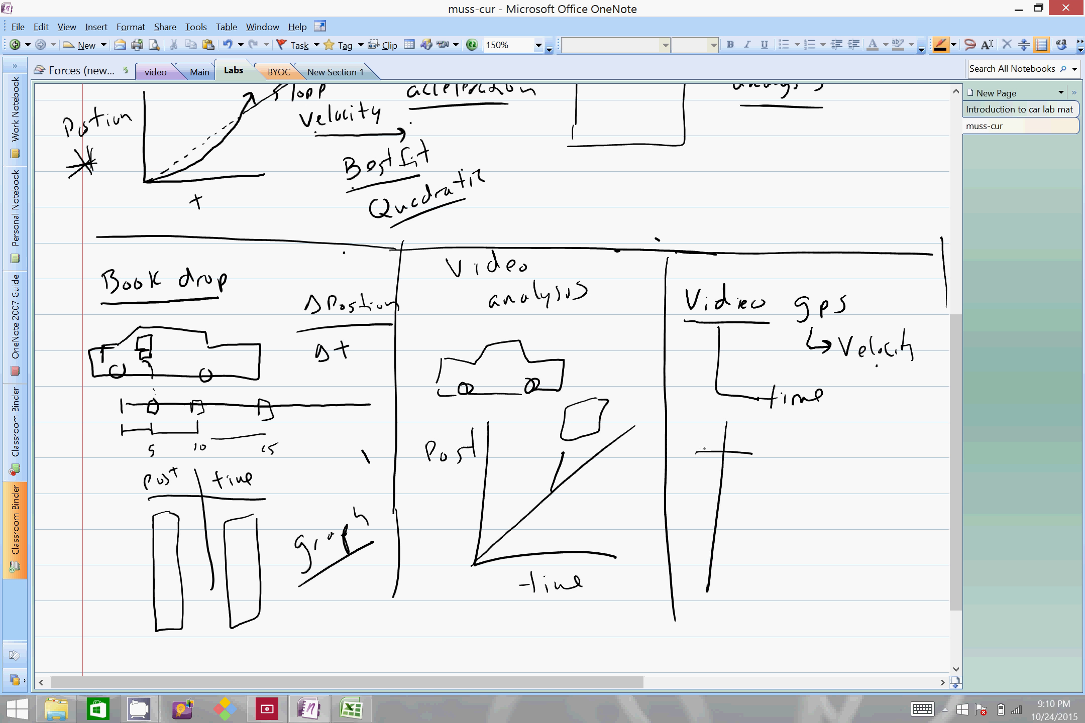
mouse_move(692, 431)
mouse_down()
mouse_move(703, 447)
mouse_move(708, 425)
mouse_move(738, 447)
mouse_up()
mouse_move(737, 437)
mouse_down()
mouse_move(781, 440)
mouse_move(810, 585)
mouse_move(888, 567)
mouse_up()
Draw velocity–time axes labelled time with a rising line marked 'acc'.
drag(774, 497, 805, 517)
mouse_move(849, 597)
mouse_down()
mouse_move(850, 612)
mouse_move(897, 601)
mouse_up()
mouse_move(807, 584)
mouse_down()
mouse_move(914, 479)
mouse_move(867, 518)
mouse_move(884, 499)
mouse_up()
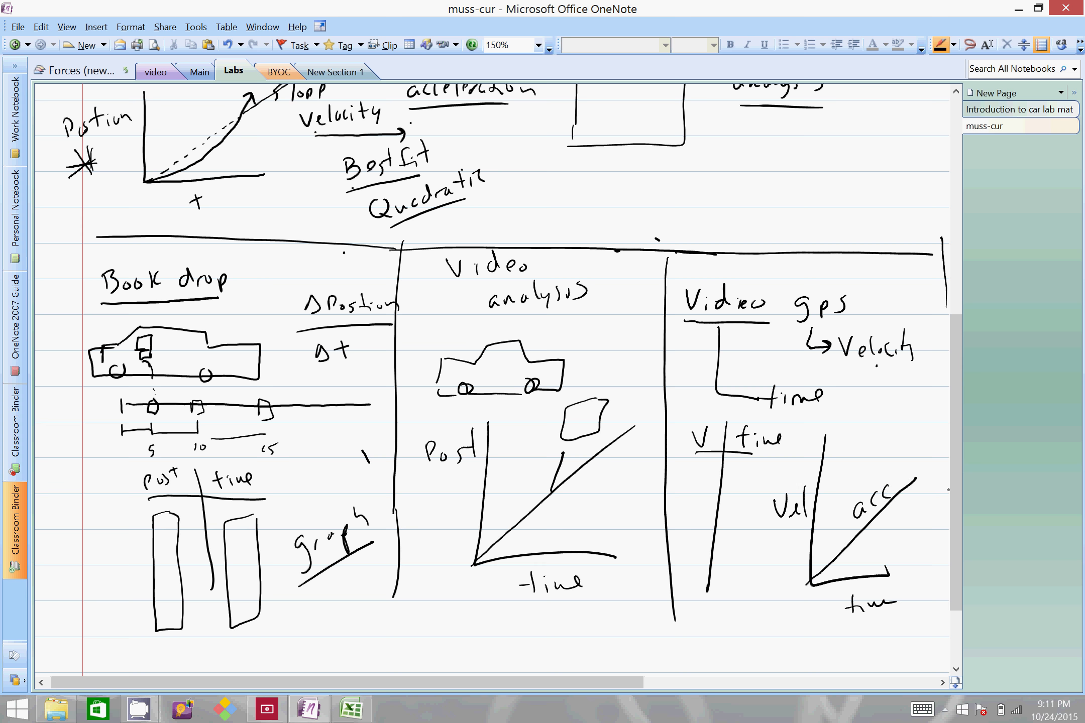
scroll(948, 490, down, 3)
scroll(947, 527, up, 2)
scroll(946, 571, down, 2)
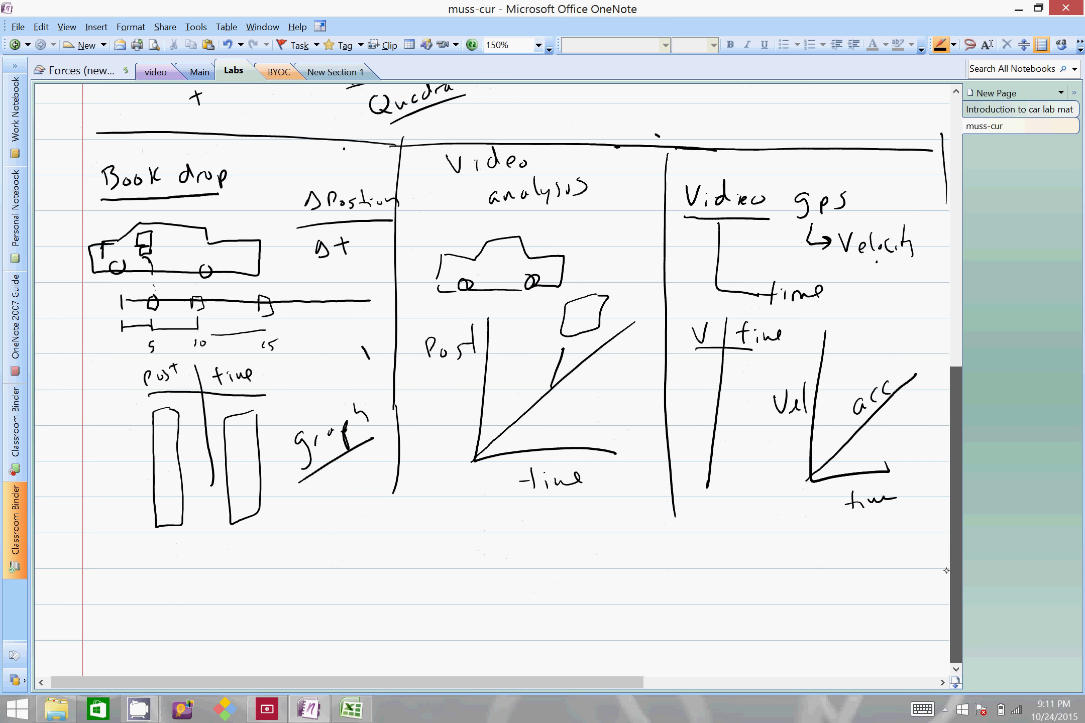
scroll(961, 490, up, 3)
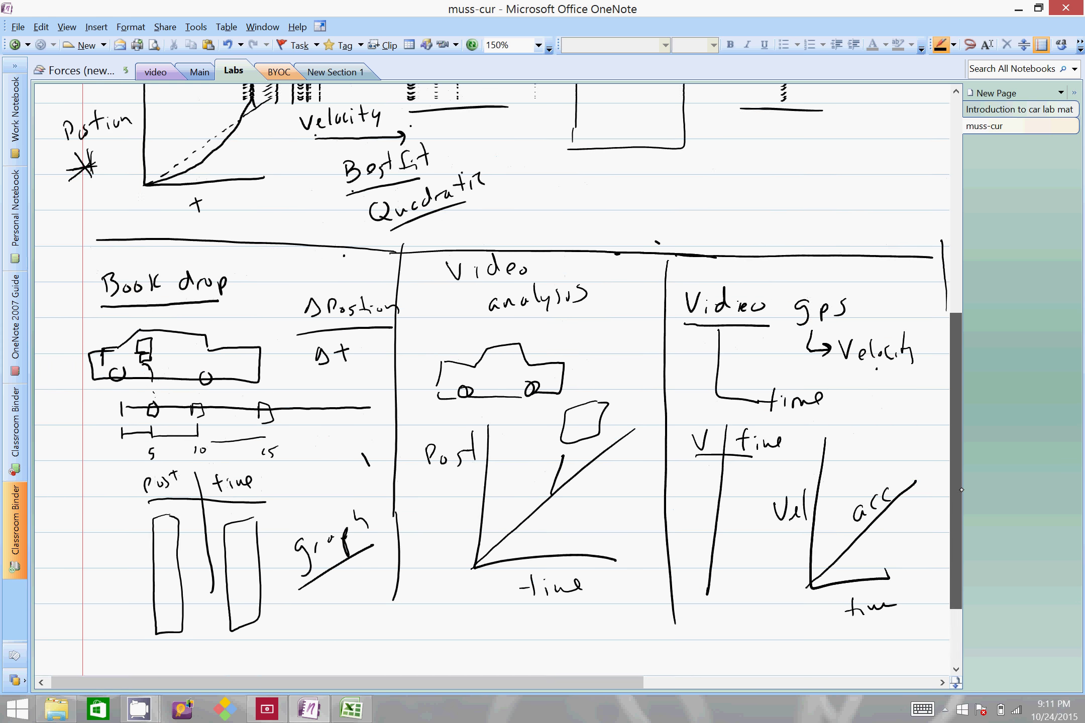
scroll(961, 490, up, 1)
scroll(960, 490, down, 2)
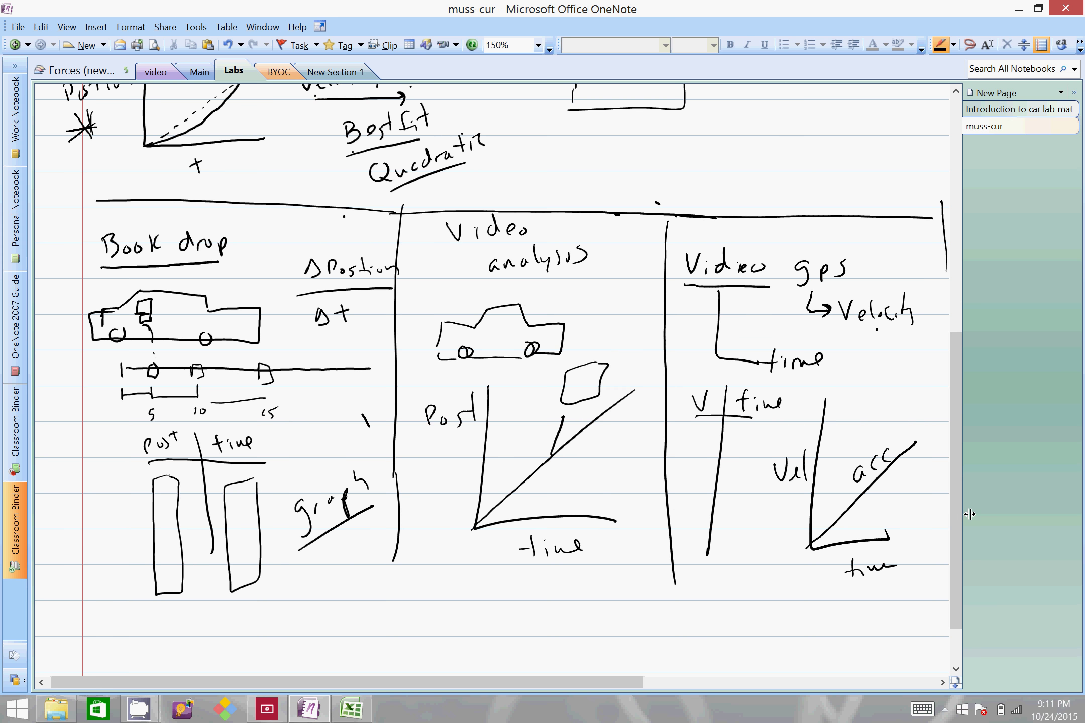
drag(956, 484, 958, 403)
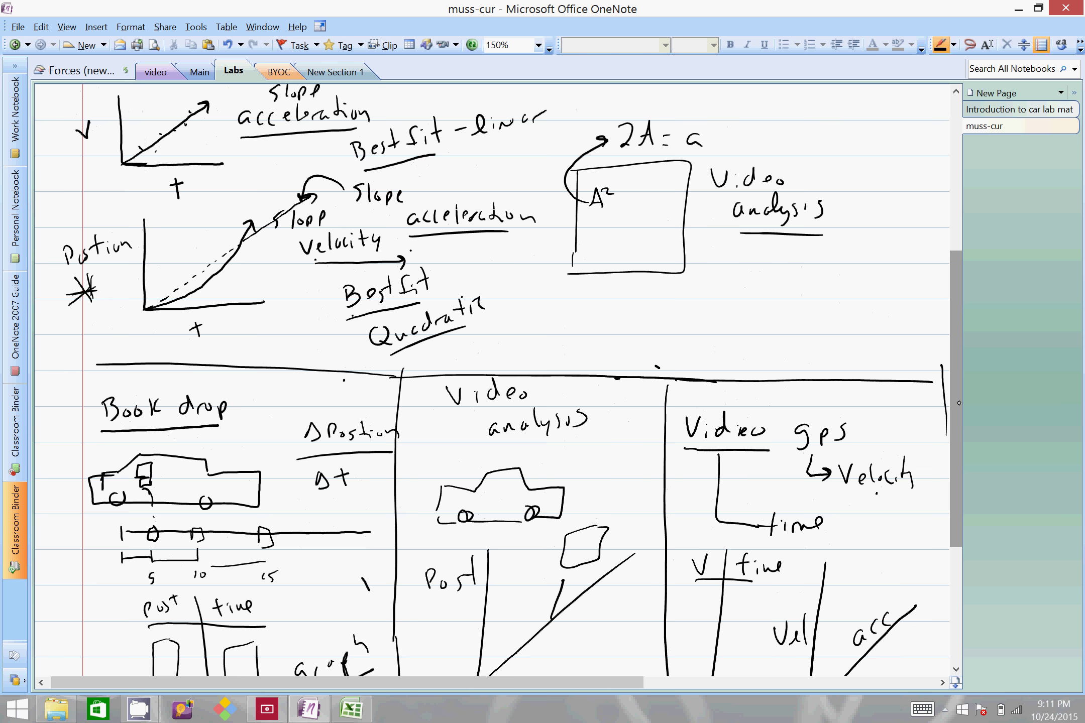
scroll(958, 408, up, 1)
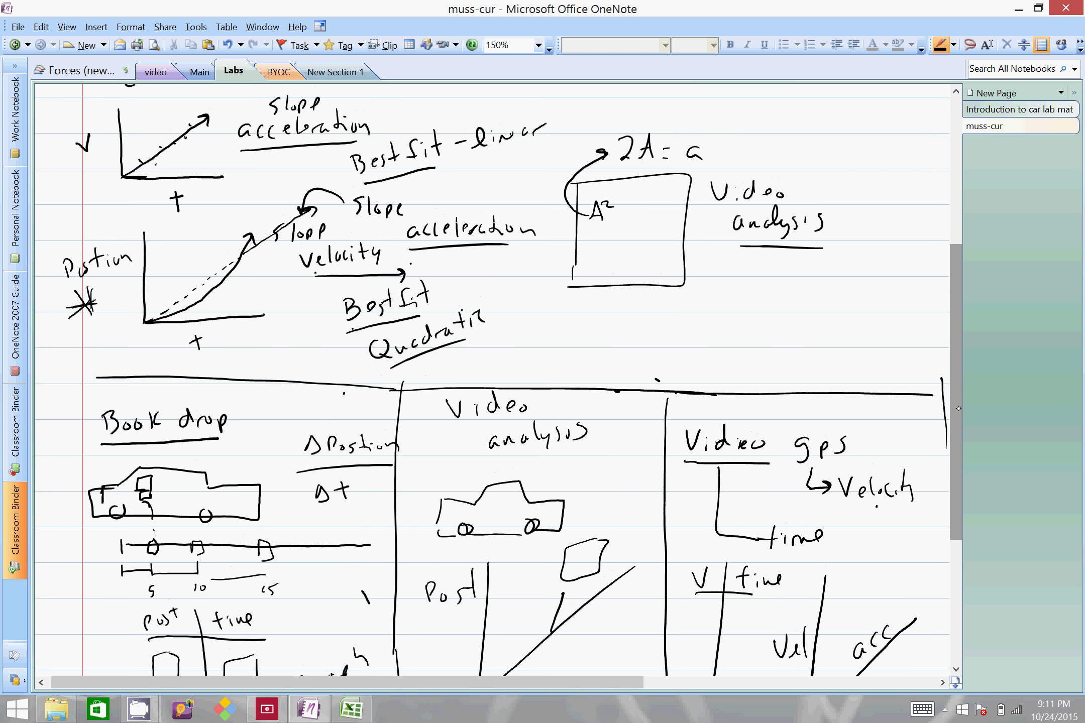
scroll(958, 408, down, 4)
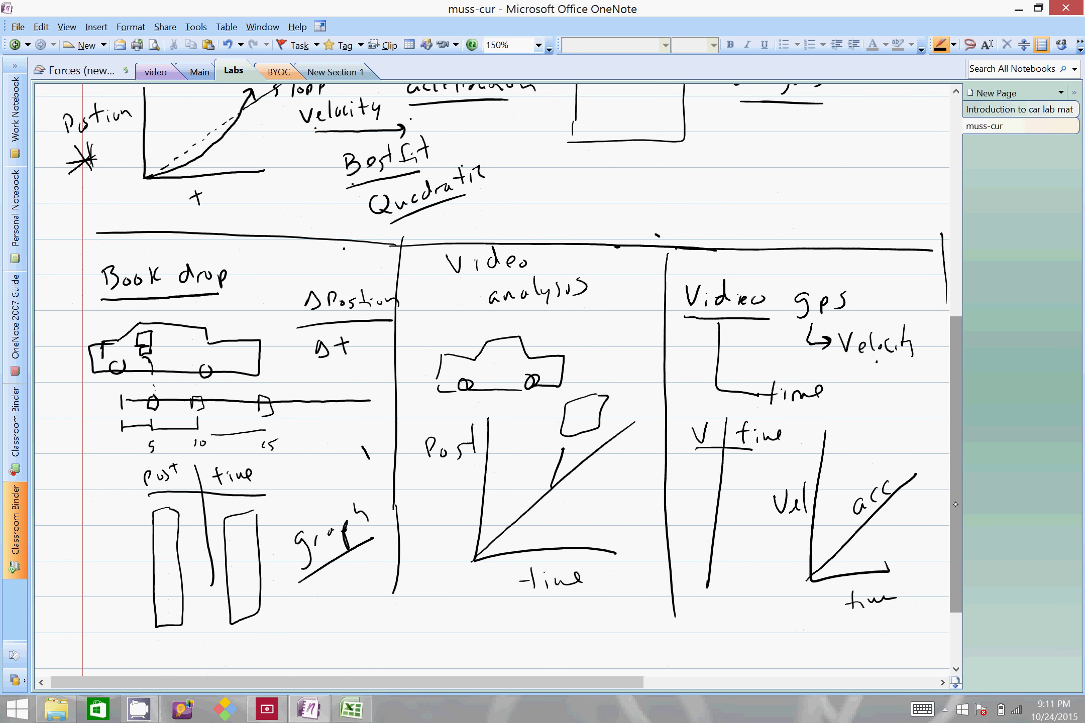
drag(955, 505, 961, 319)
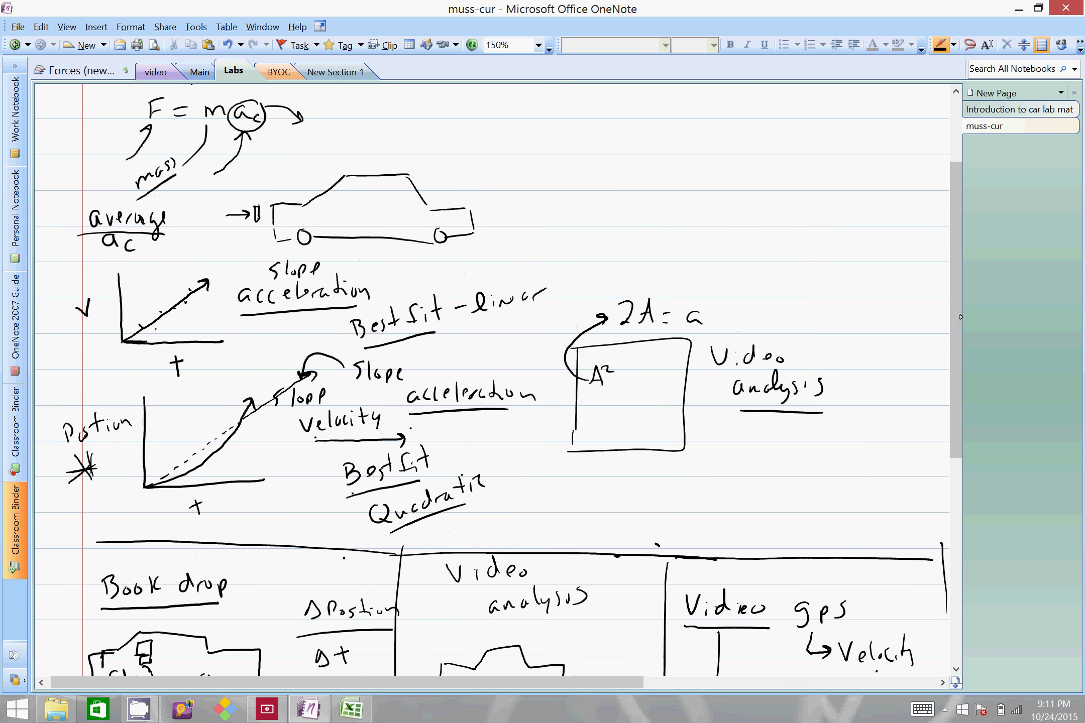